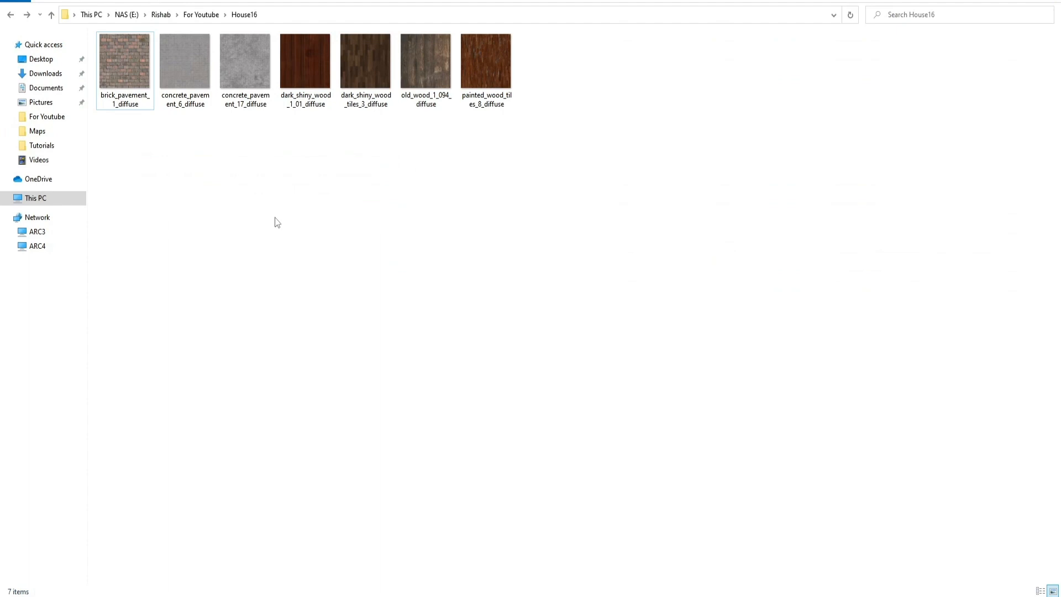
# Show the texture files in the House16 folder as extra large icons.
pyautogui.rightClick(274, 217)
pyautogui.moveTo(365, 229)
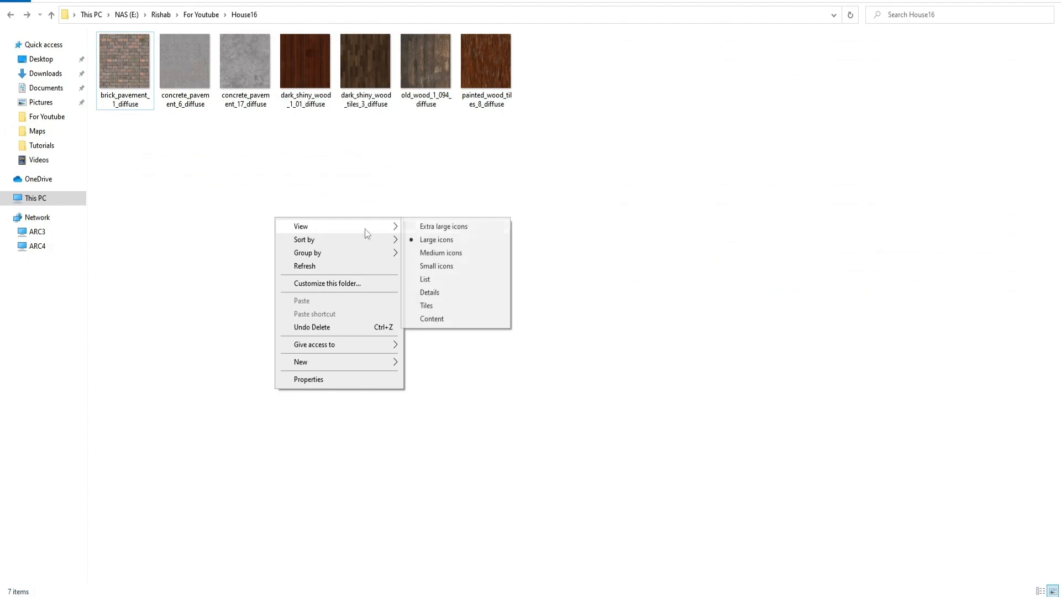
pyautogui.click(442, 225)
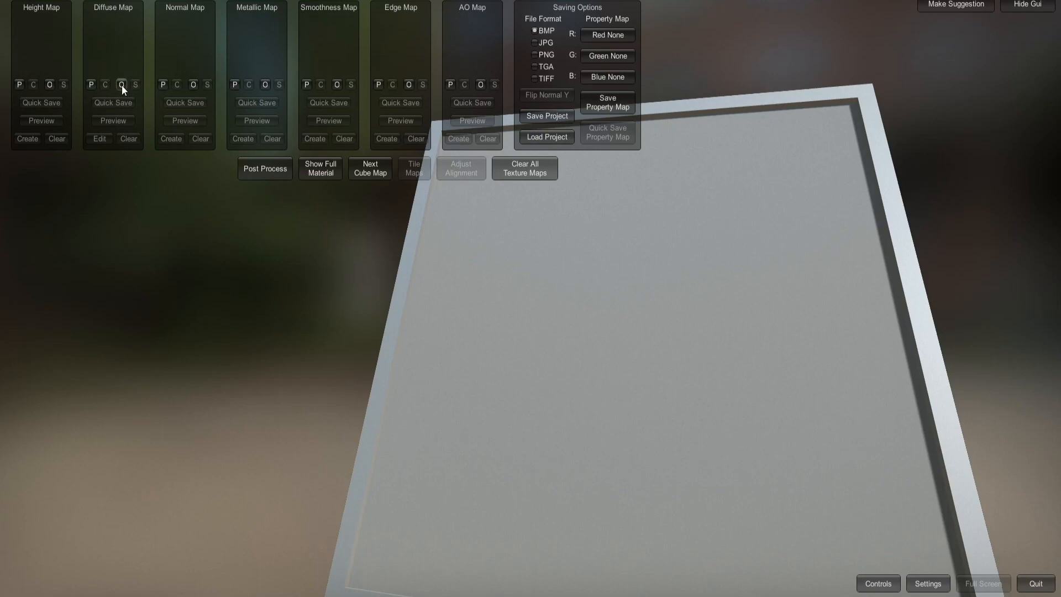
# Copy the House16 folder path and use it as the location in the diffuse map file browser.
pyautogui.click(121, 85)
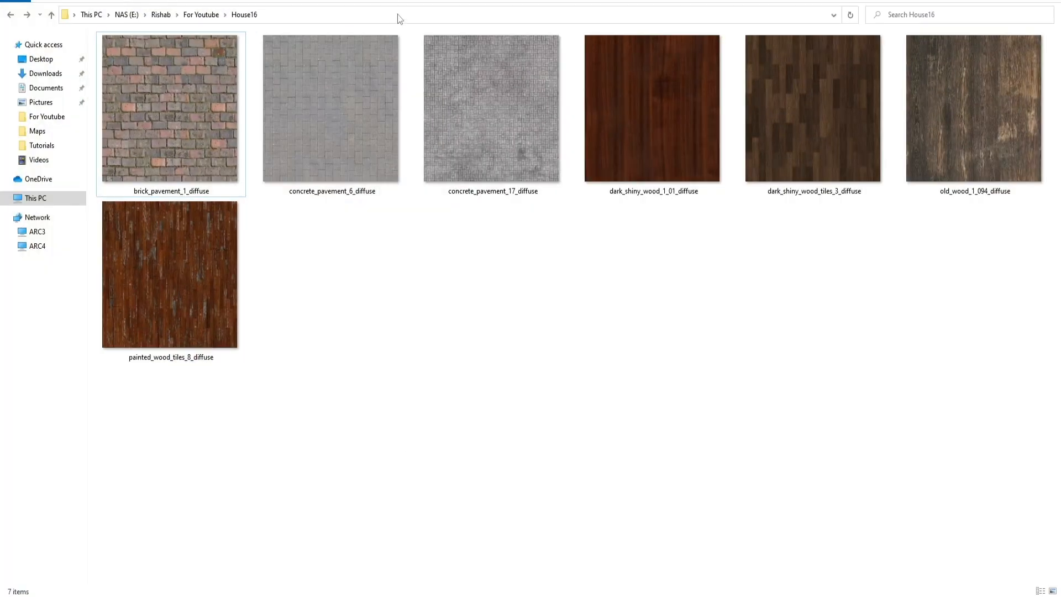
pyautogui.click(398, 14)
pyautogui.hotkey('ctrl', 'c')
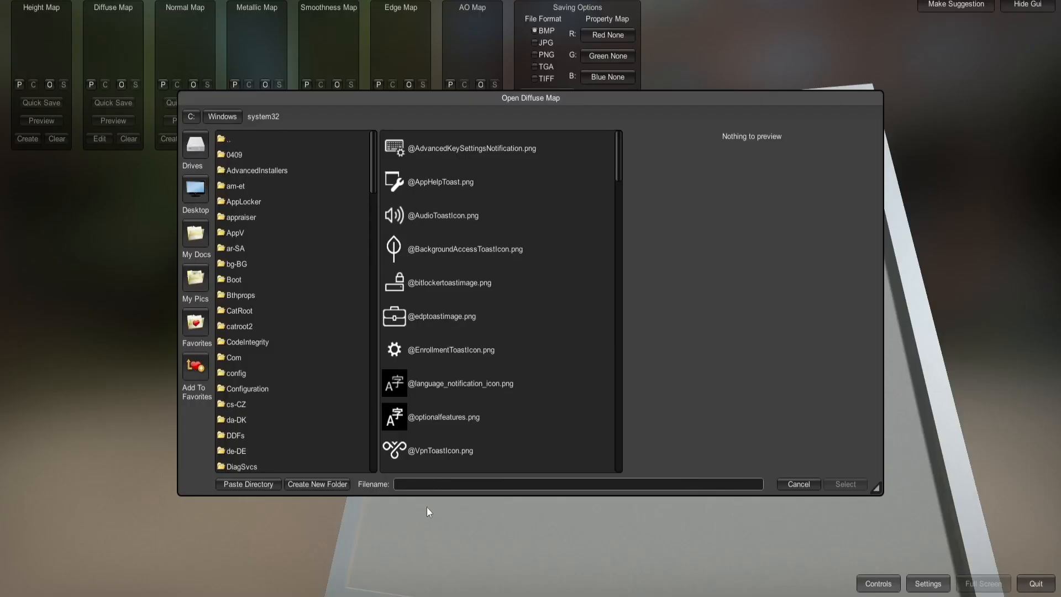
pyautogui.click(430, 479)
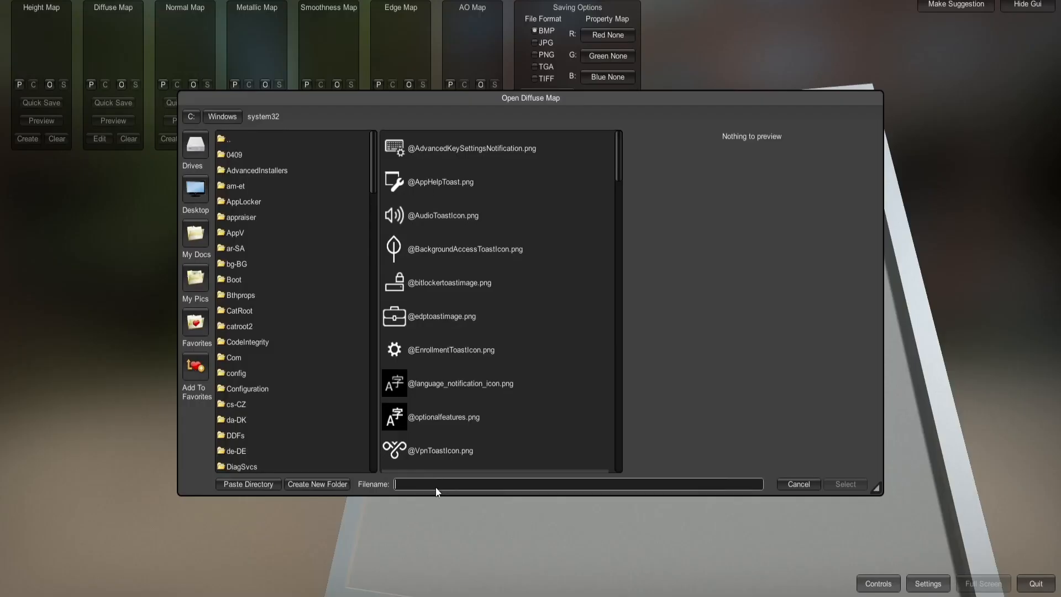
pyautogui.hotkey('ctrl', 'v')
pyautogui.click(837, 485)
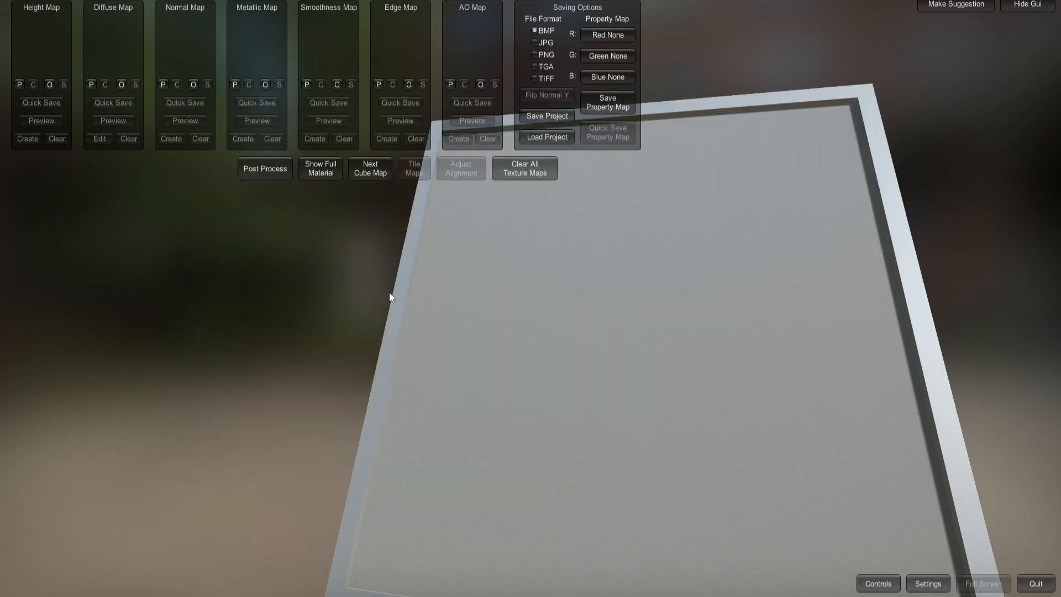
# Load old_wood_1_094_diffuse.png from the House16 folder as the diffuse map.
pyautogui.click(122, 85)
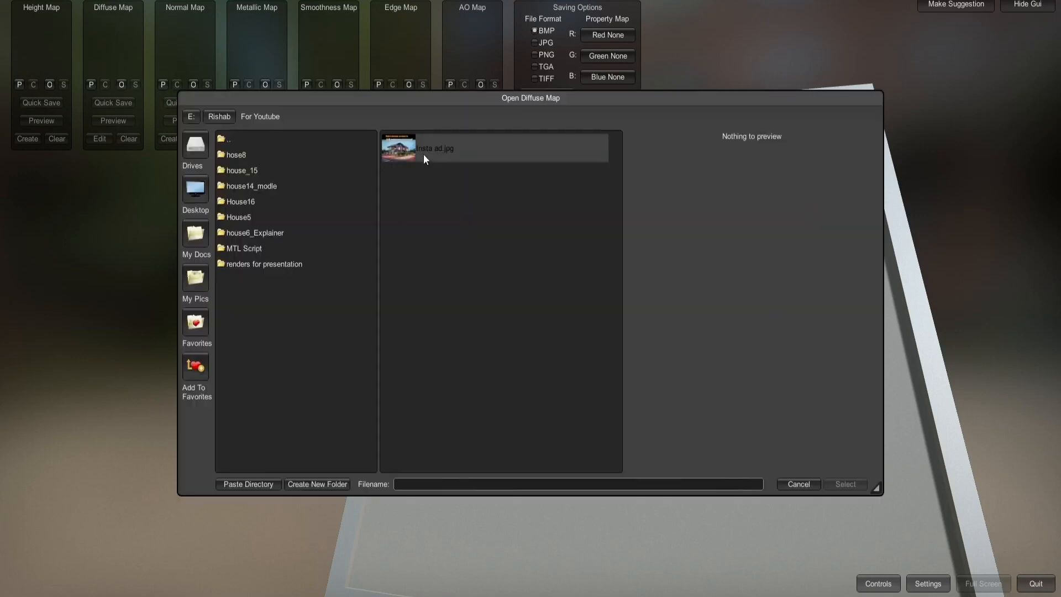
pyautogui.doubleClick(253, 203)
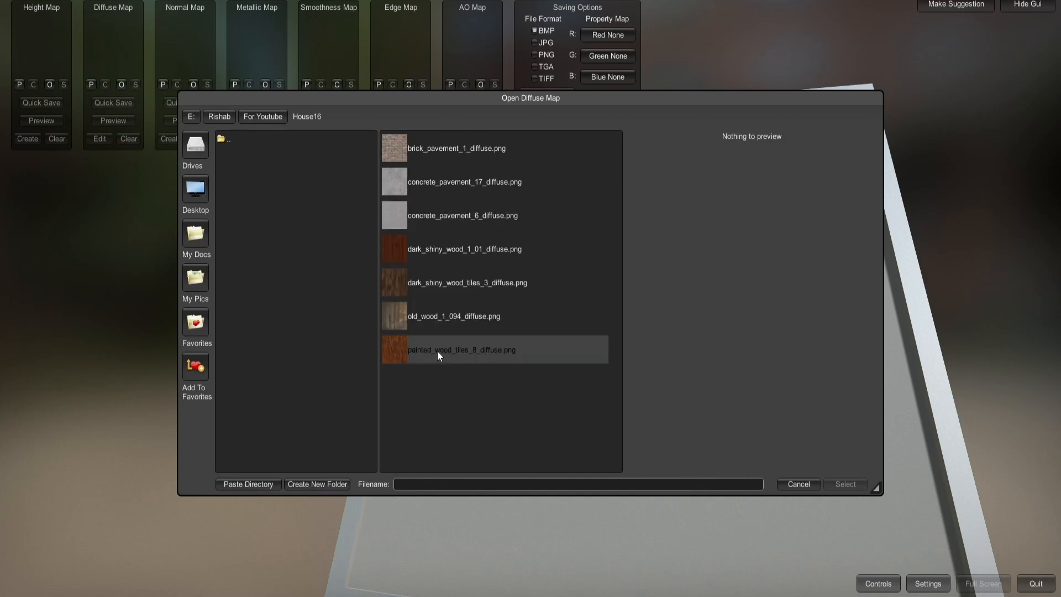
pyautogui.click(432, 321)
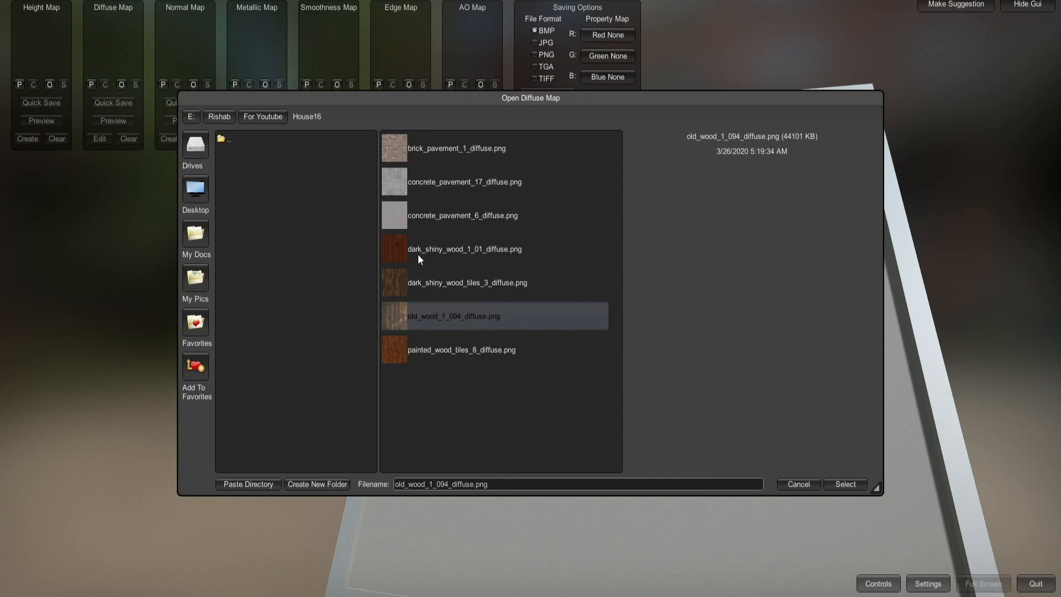
pyautogui.press('Return')
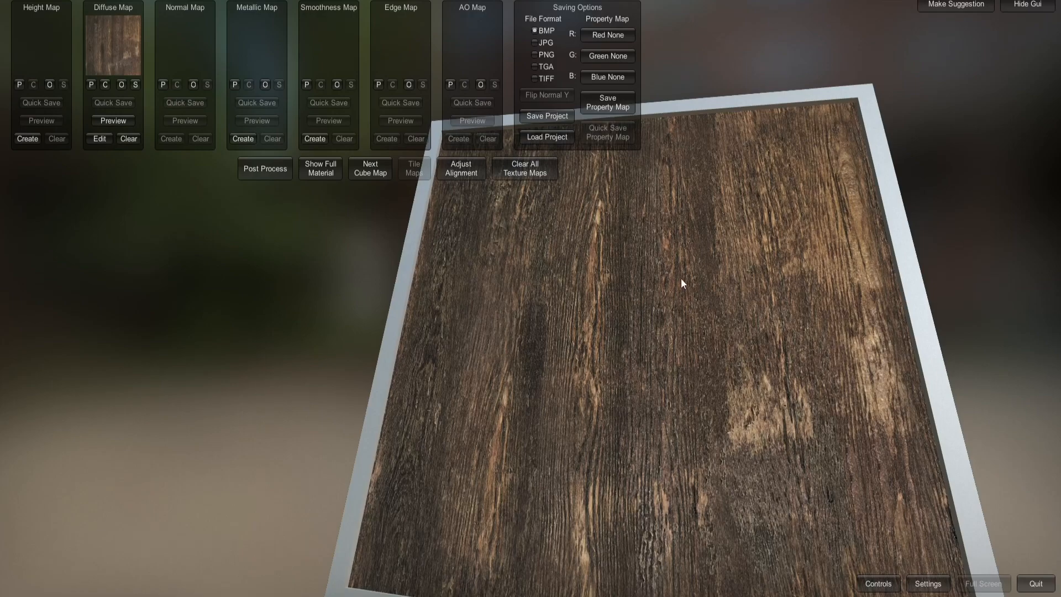
# Start creating a height map from the original diffuse and inspect its preview on the plane.
pyautogui.moveTo(680, 277); pyautogui.dragTo(608, 237)
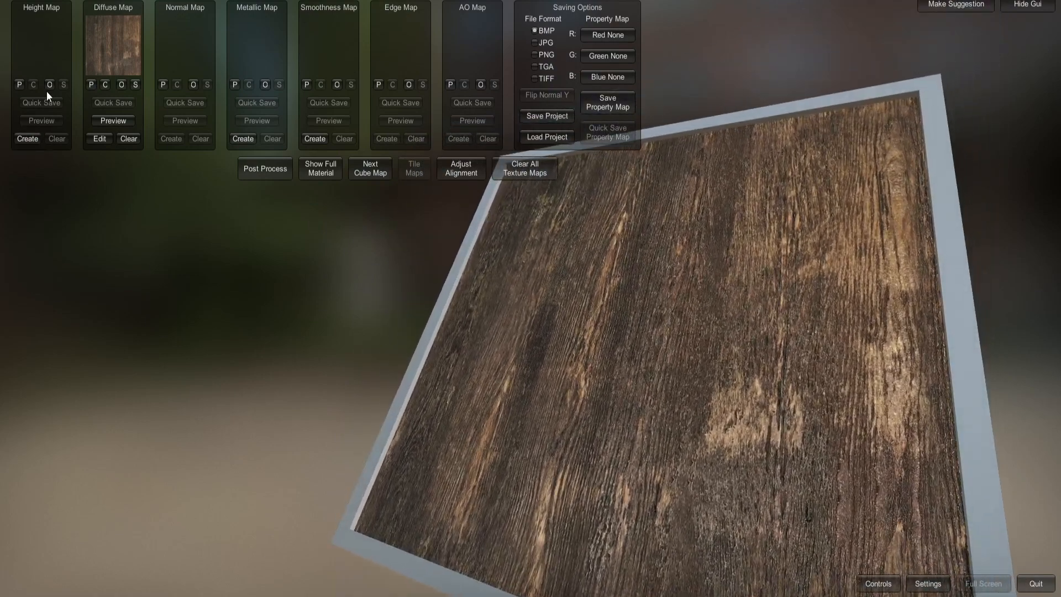
pyautogui.click(27, 139)
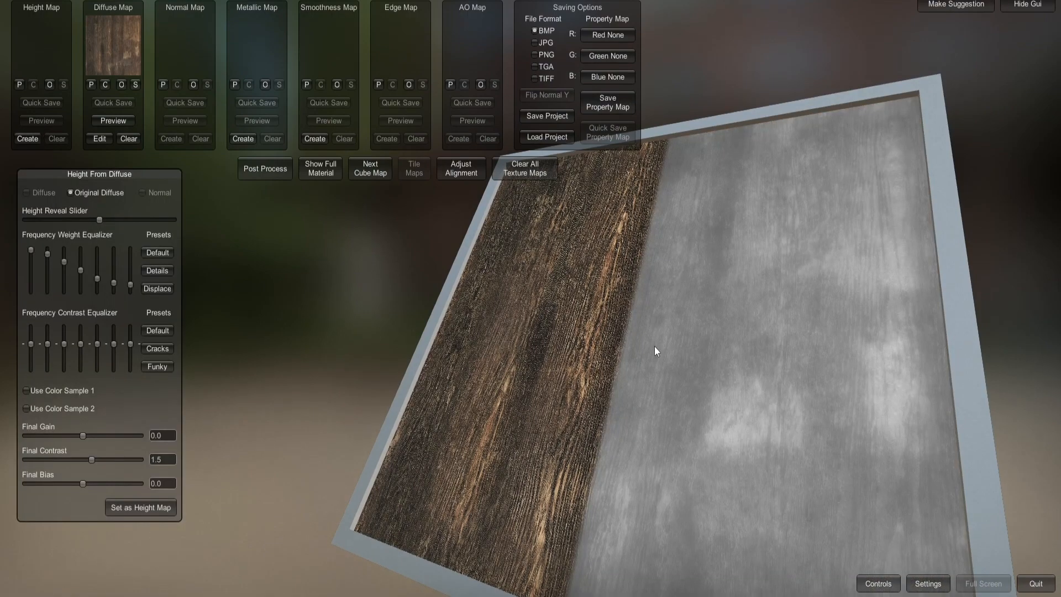
pyautogui.moveTo(646, 283); pyautogui.dragTo(667, 168, button='right')
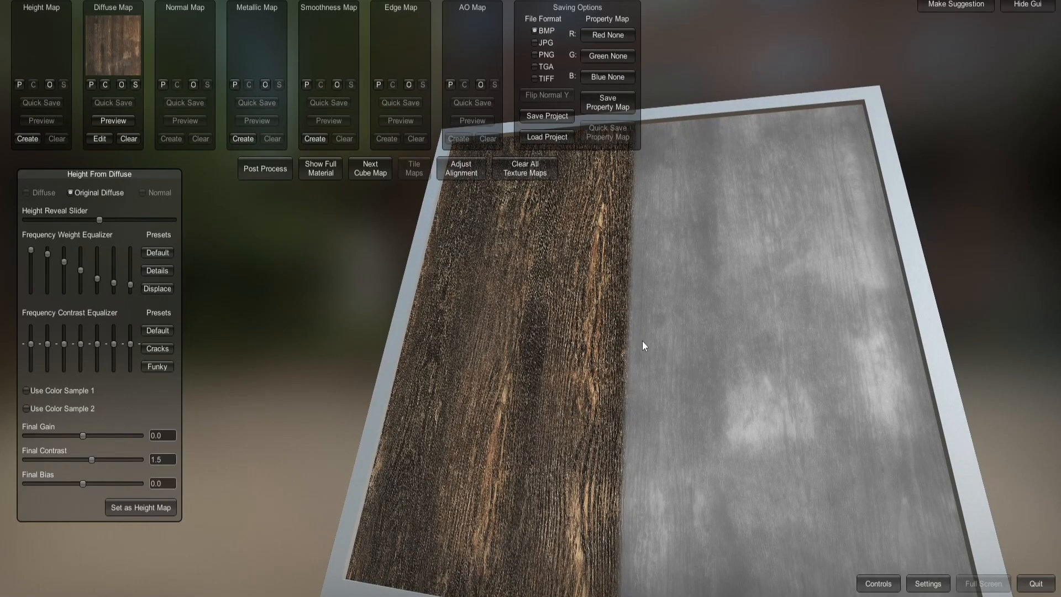
pyautogui.scroll(10, 583, 322)
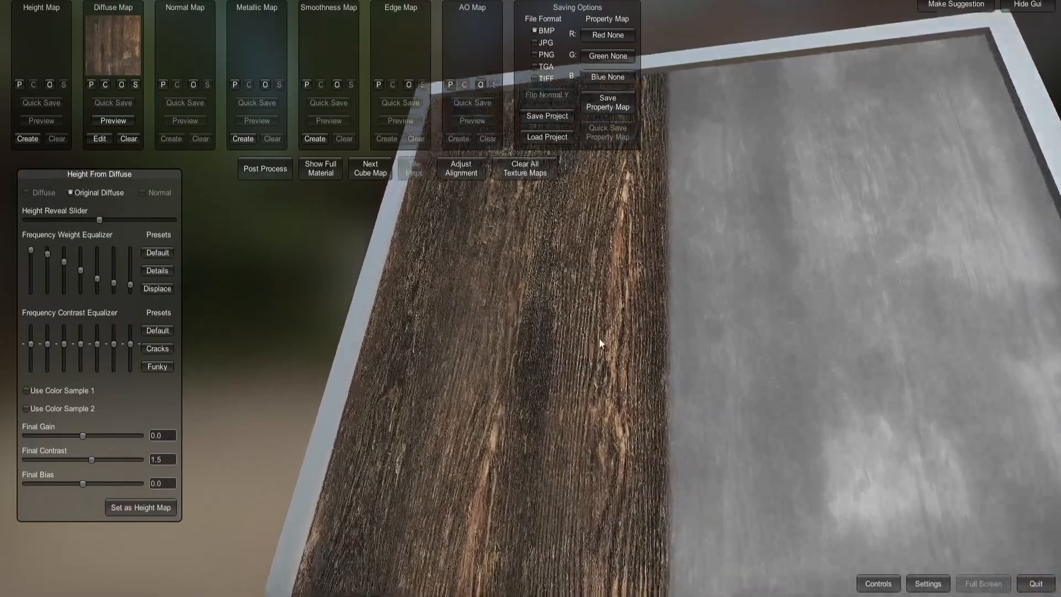
pyautogui.scroll(-10, 631, 373)
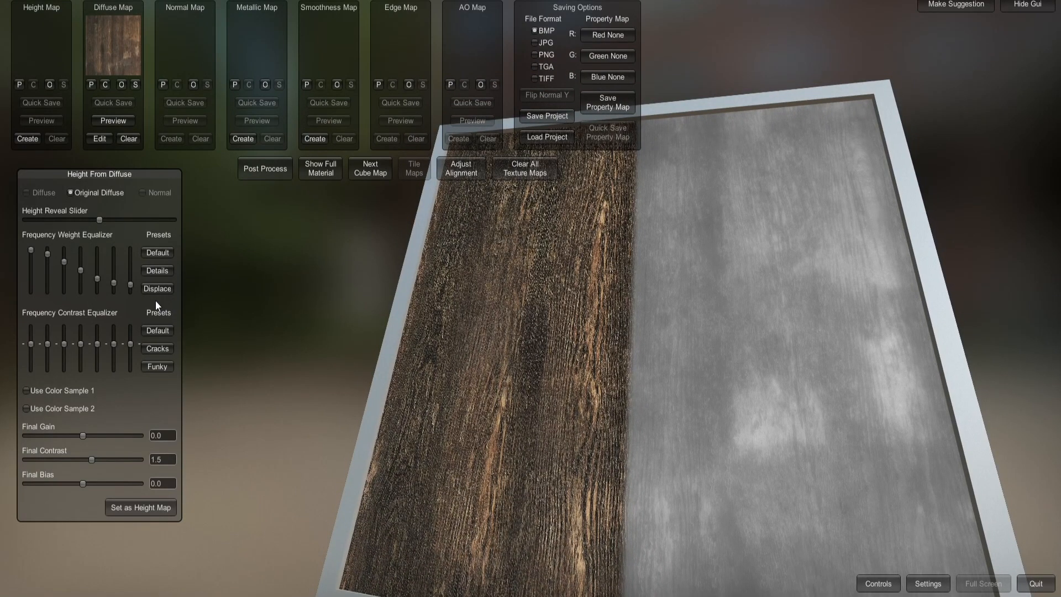
# Try the Details and Displace frequency weight presets on the height map, then restore the Default preset.
pyautogui.click(158, 254)
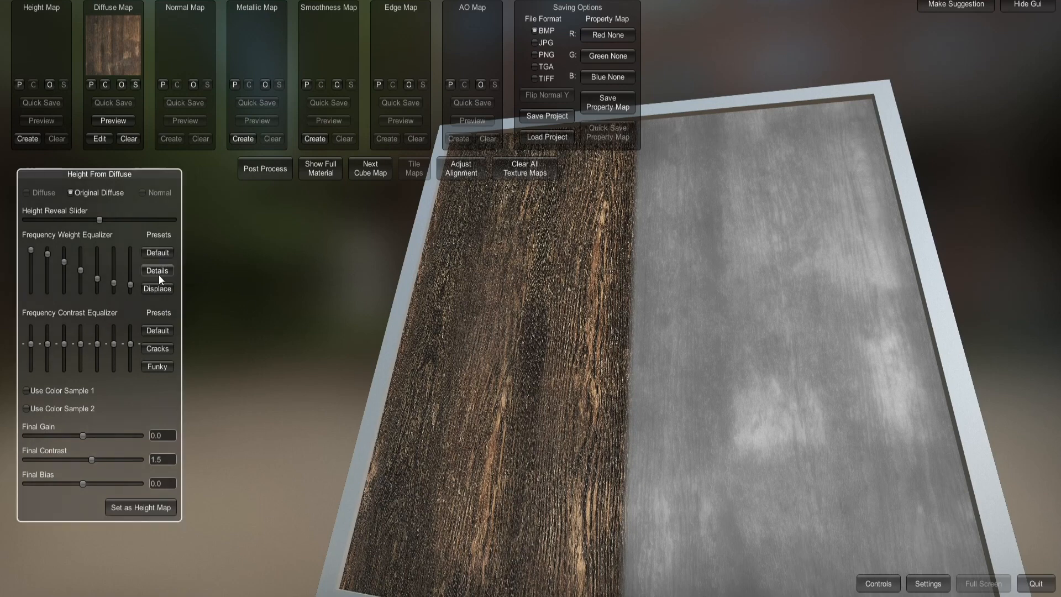
pyautogui.click(158, 273)
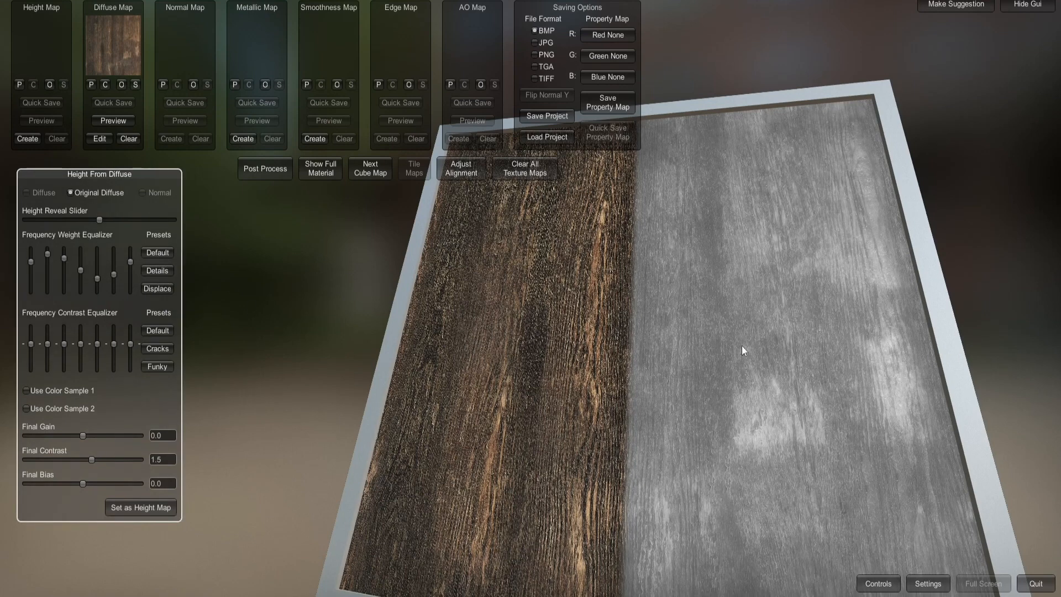
pyautogui.click(160, 289)
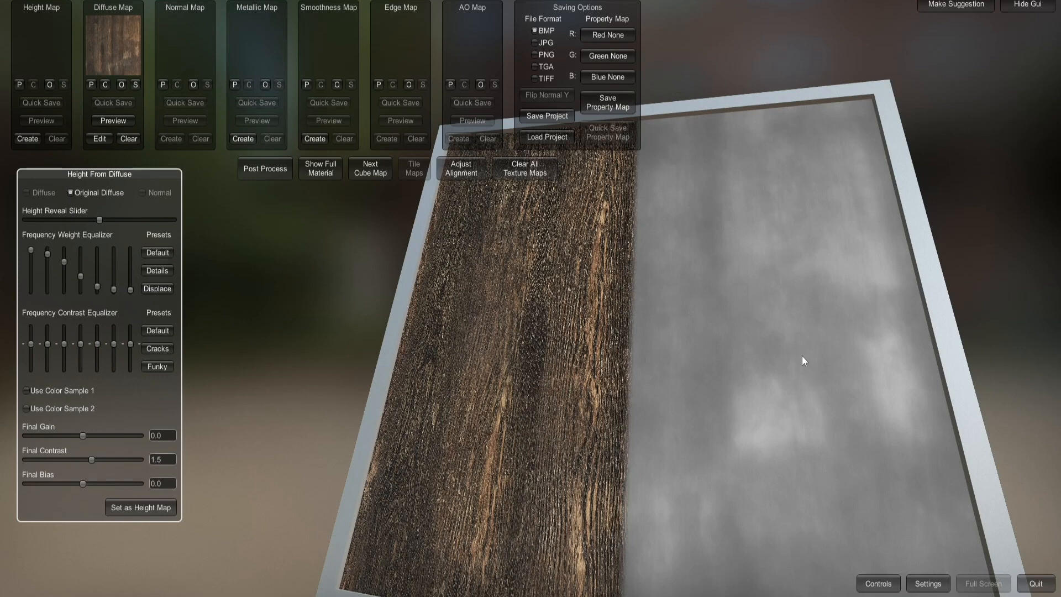
pyautogui.click(159, 254)
# Try the Cracks and Funky contrast presets, restore Default, and set the result as the height map.
pyautogui.scroll(3, 533, 367)
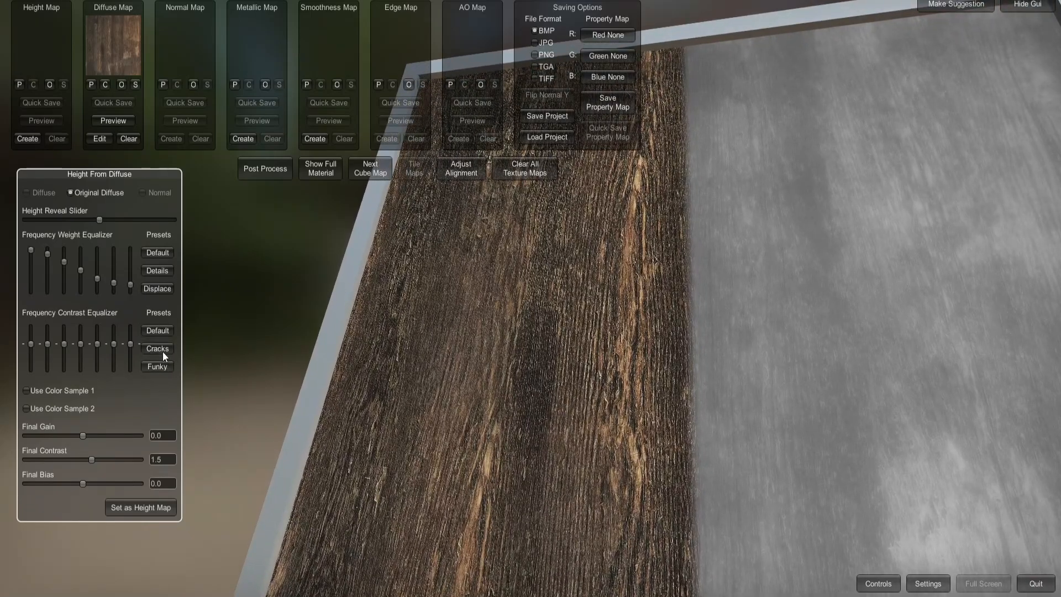
pyautogui.click(162, 349)
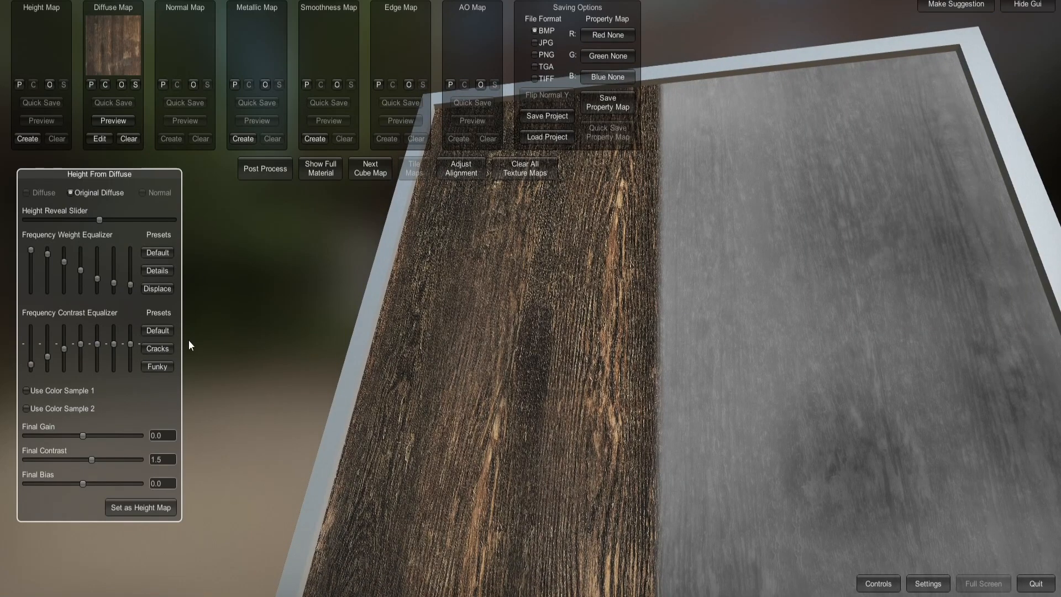
pyautogui.click(161, 366)
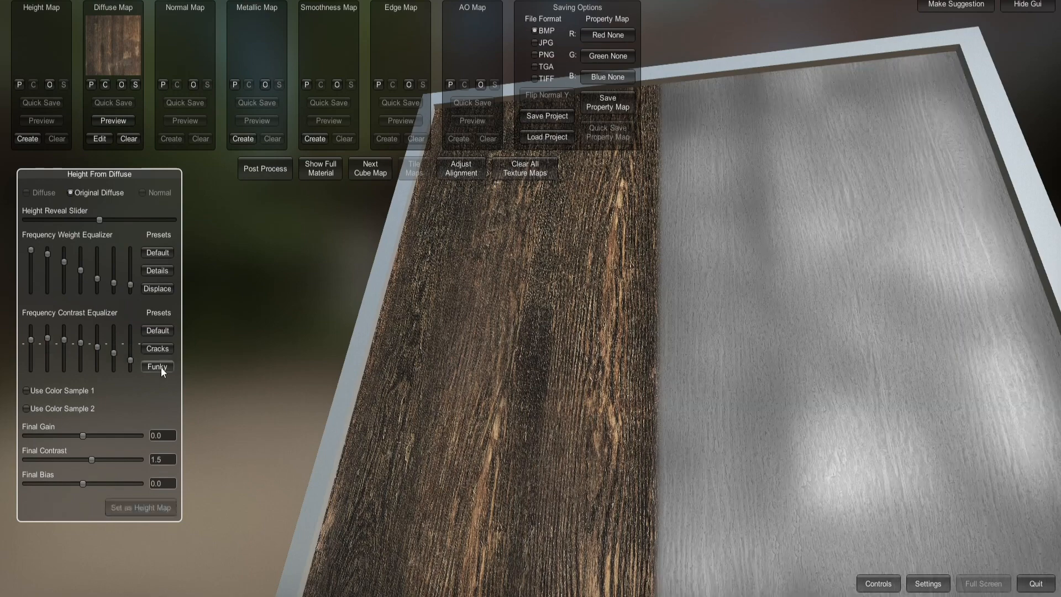
pyautogui.click(158, 333)
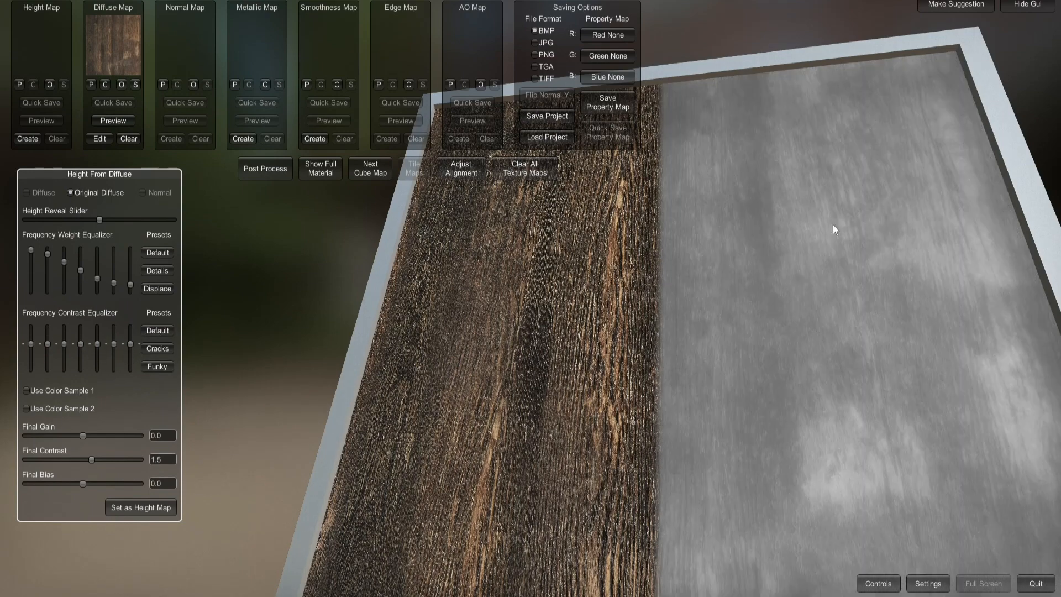
pyautogui.click(140, 509)
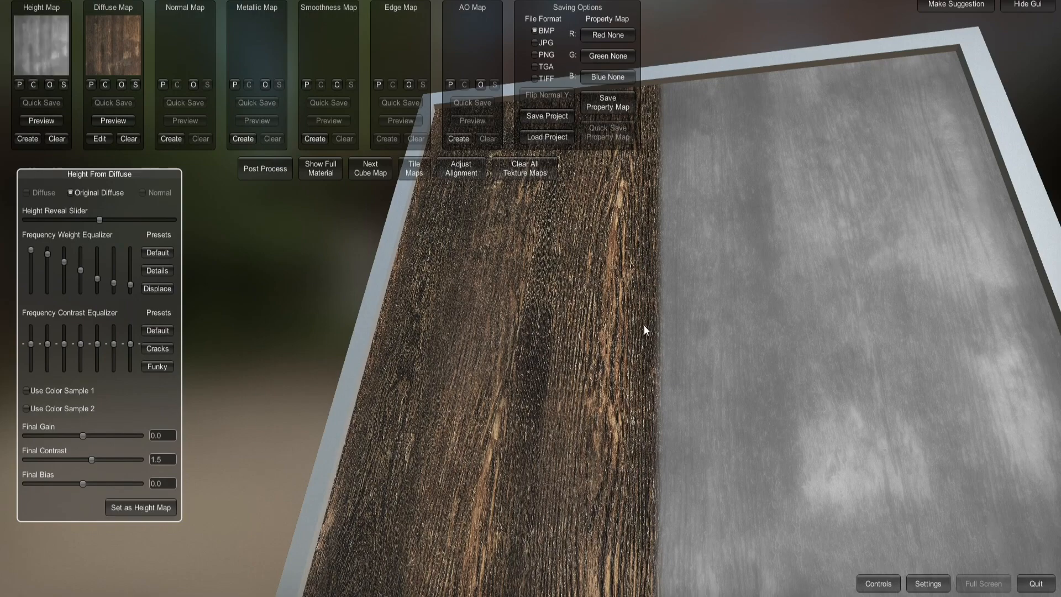
# Show the full material on the plane and set its parallax displacement to 0.4807.
pyautogui.moveTo(644, 325); pyautogui.dragTo(685, 329, button='right')
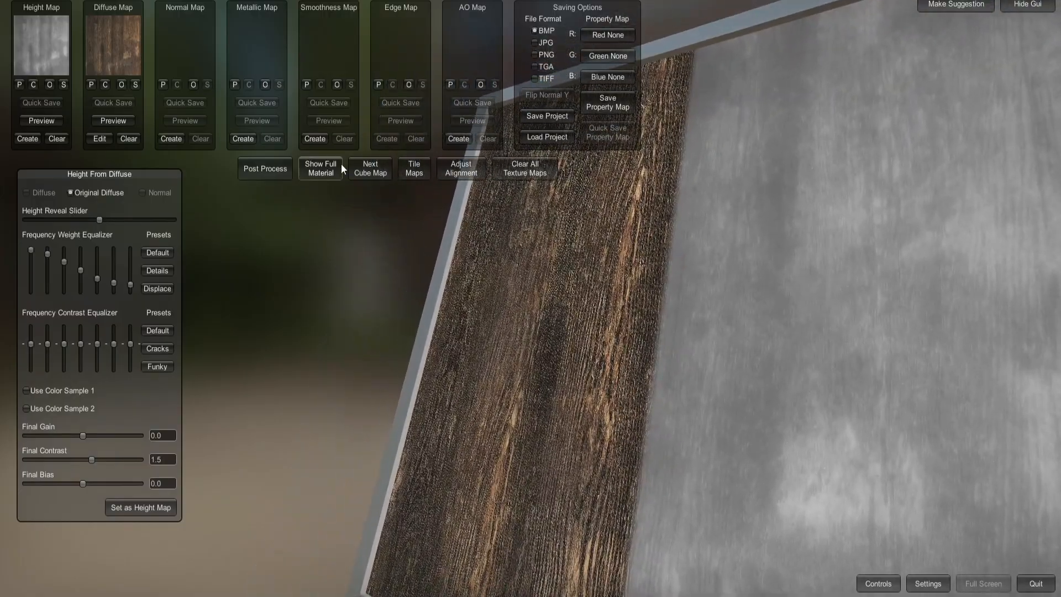
pyautogui.click(323, 171)
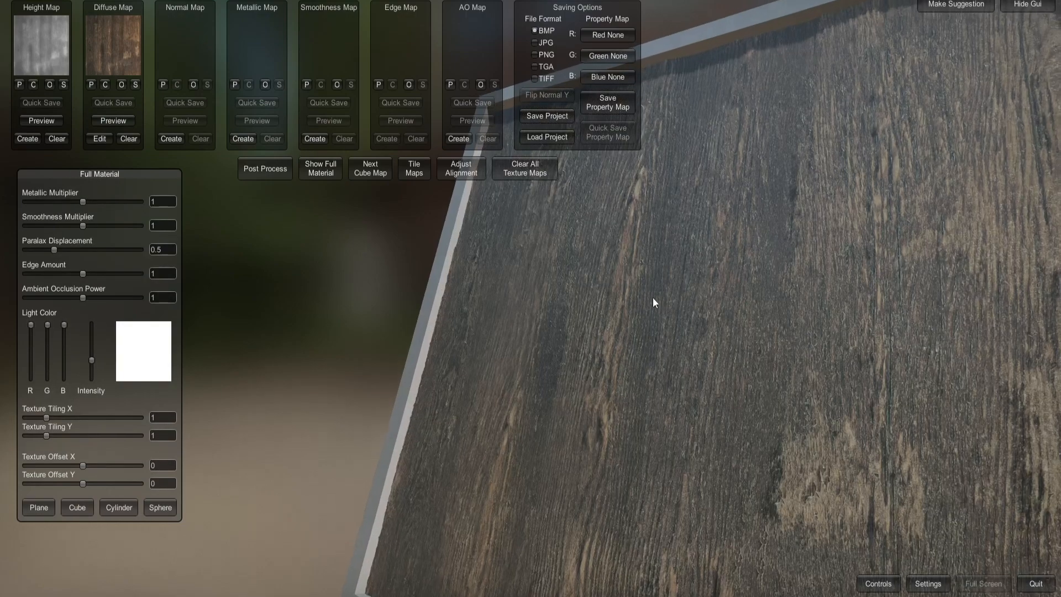
pyautogui.moveTo(652, 297); pyautogui.dragTo(619, 269, button='right')
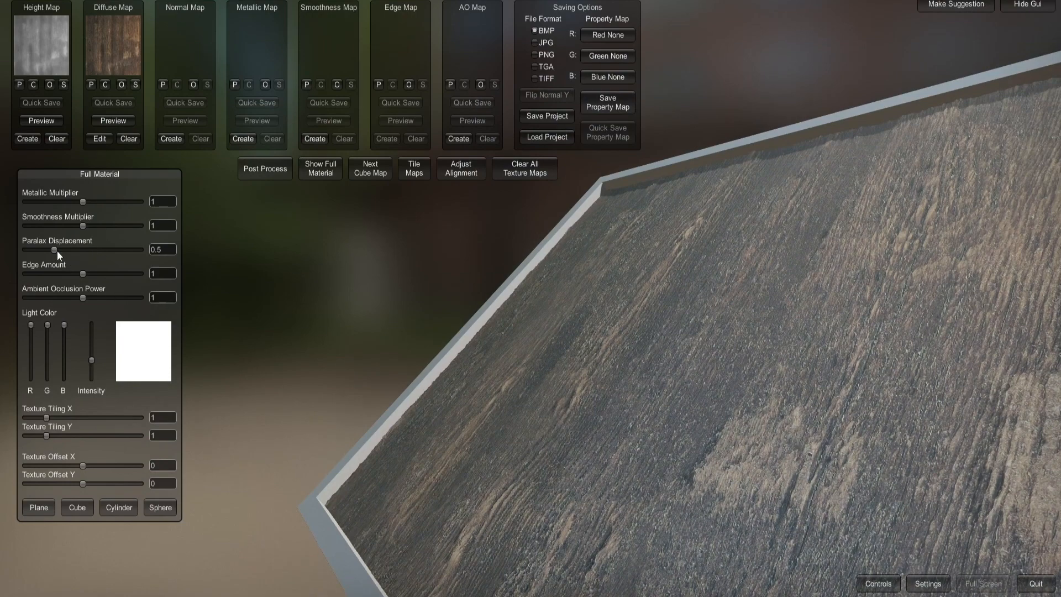
pyautogui.moveTo(56, 250); pyautogui.dragTo(68, 280)
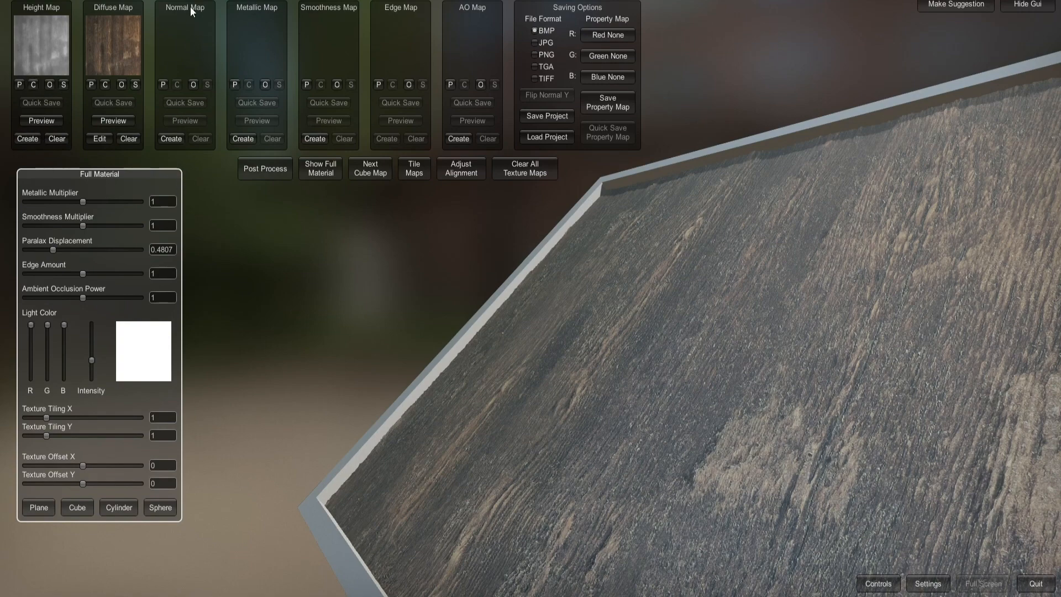
# Create a normal map from the height map using the Crisp preset and set it as the normal map.
pyautogui.click(177, 139)
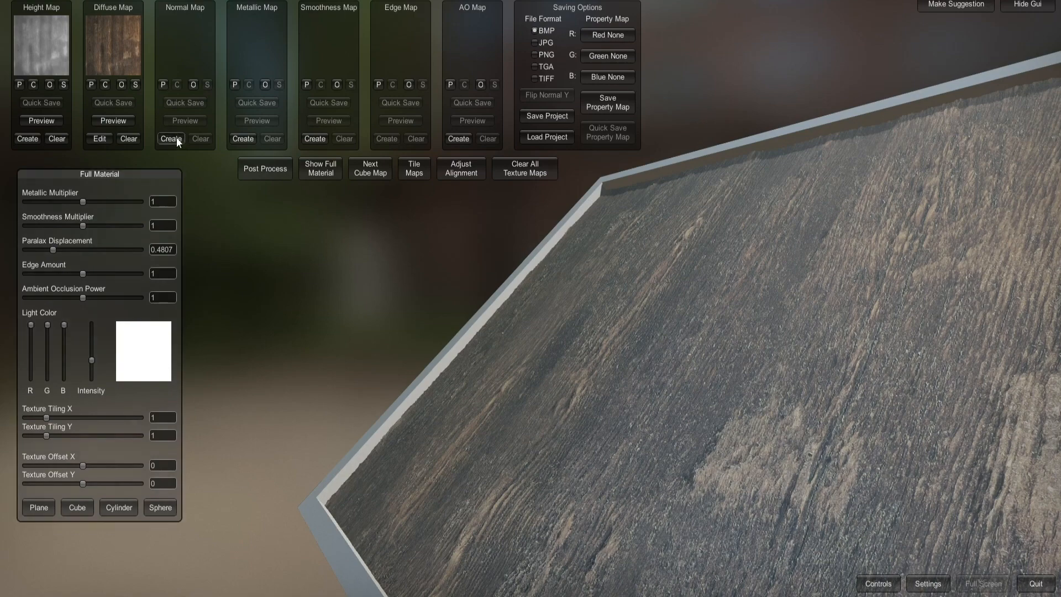
pyautogui.moveTo(712, 347); pyautogui.dragTo(423, 366, button='right')
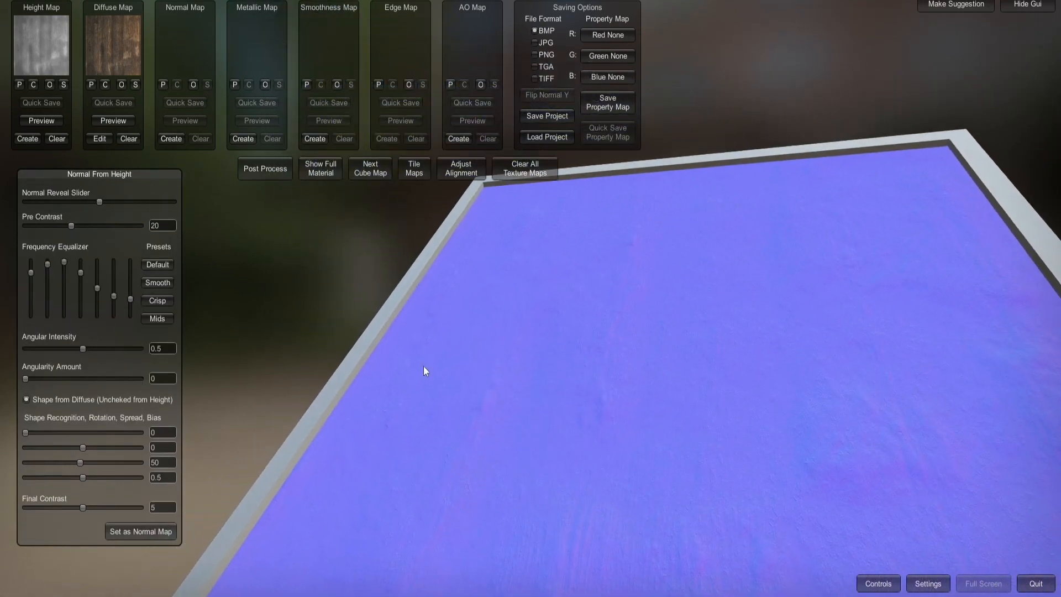
pyautogui.click(157, 283)
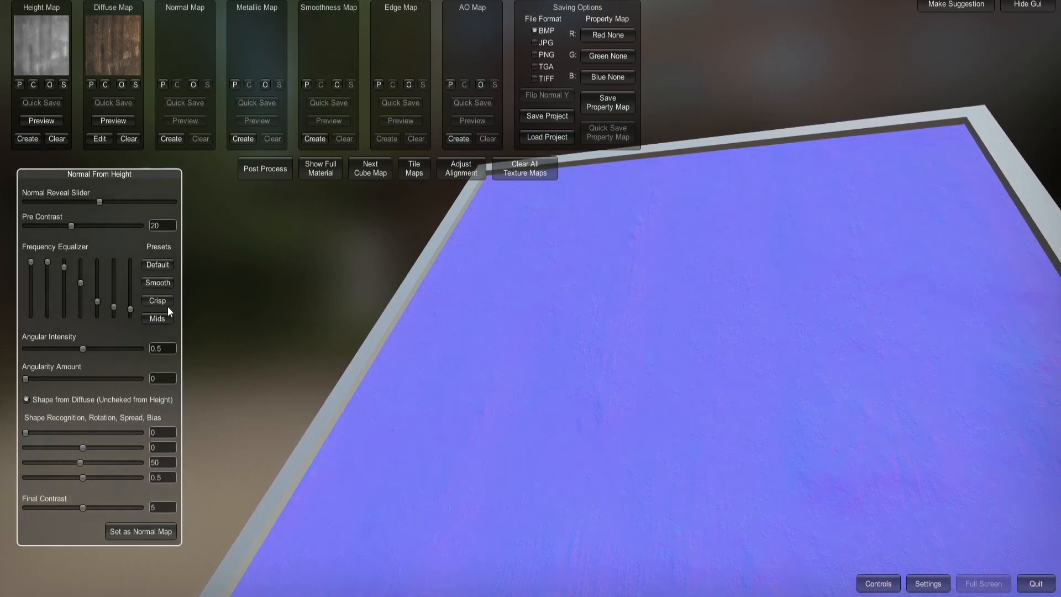
pyautogui.click(160, 301)
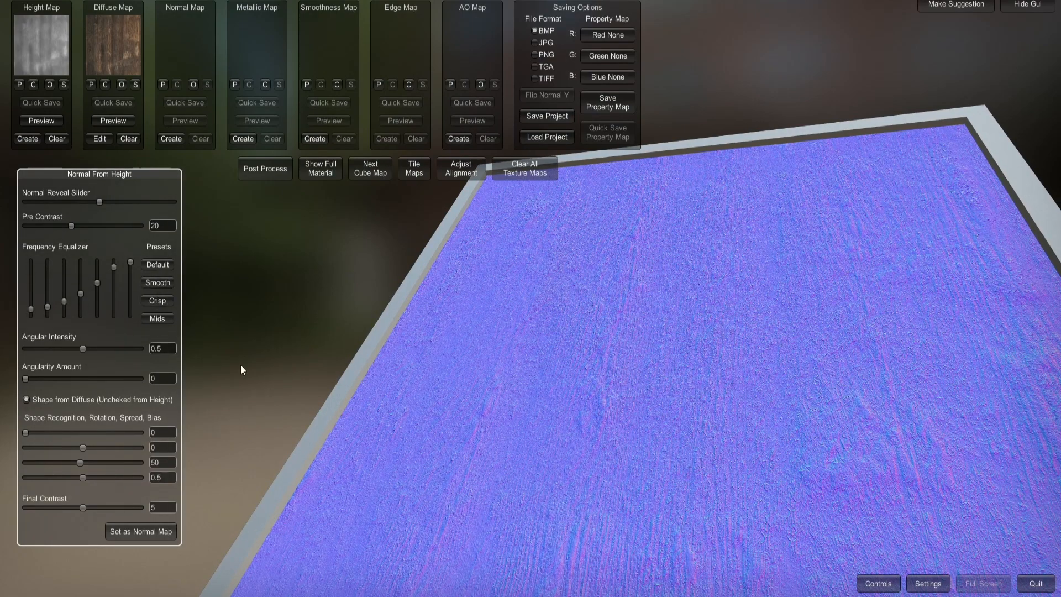
pyautogui.moveTo(598, 367); pyautogui.dragTo(639, 302, button='right')
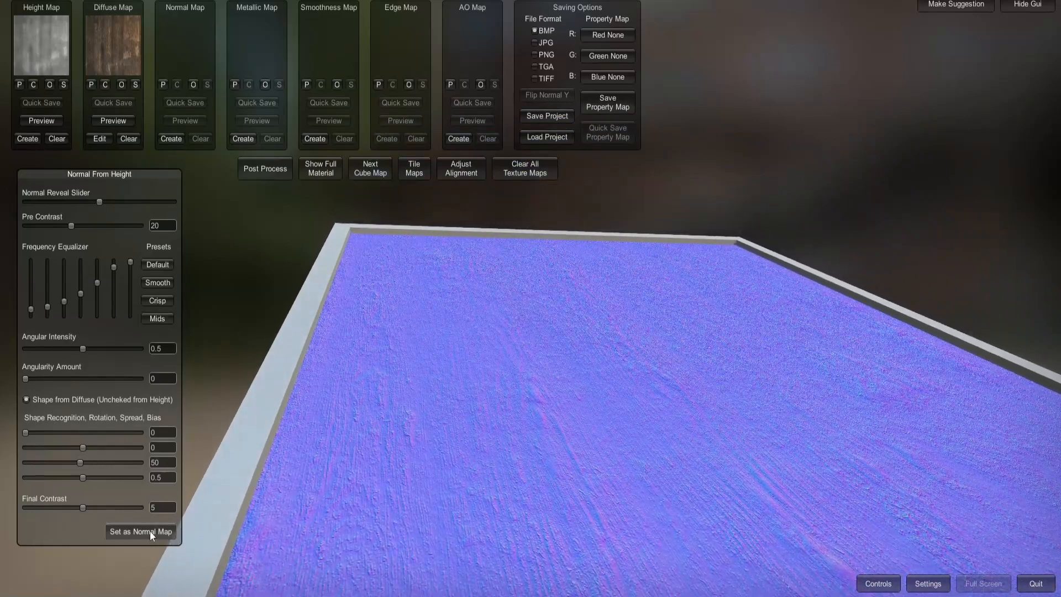
pyautogui.click(133, 534)
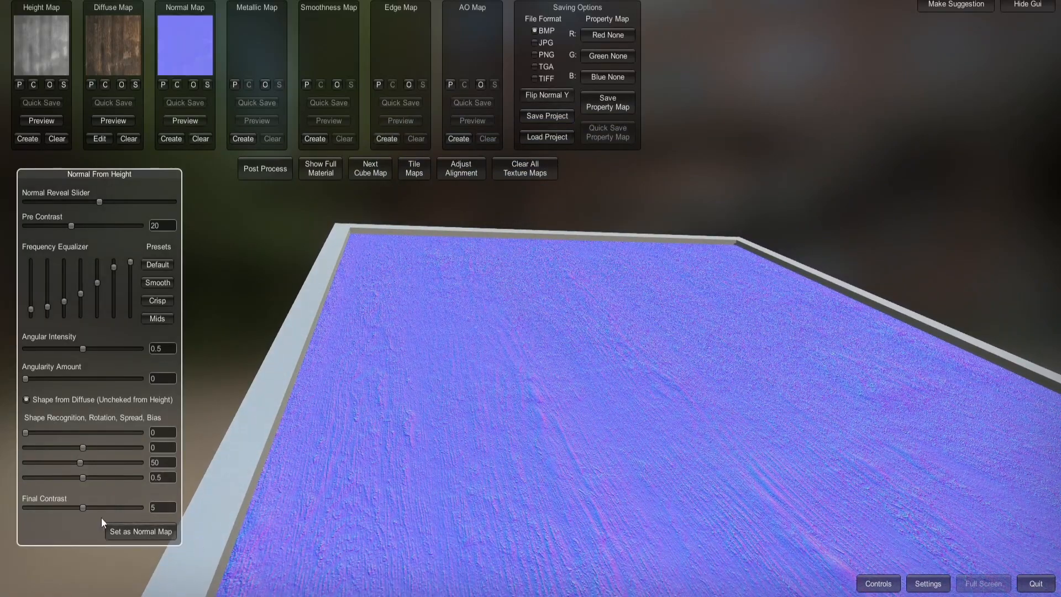
# Create an ambient occlusion map with an AO pixel spread of 44.807 and set it as the AO map.
pyautogui.moveTo(505, 333); pyautogui.dragTo(400, 325, button='right')
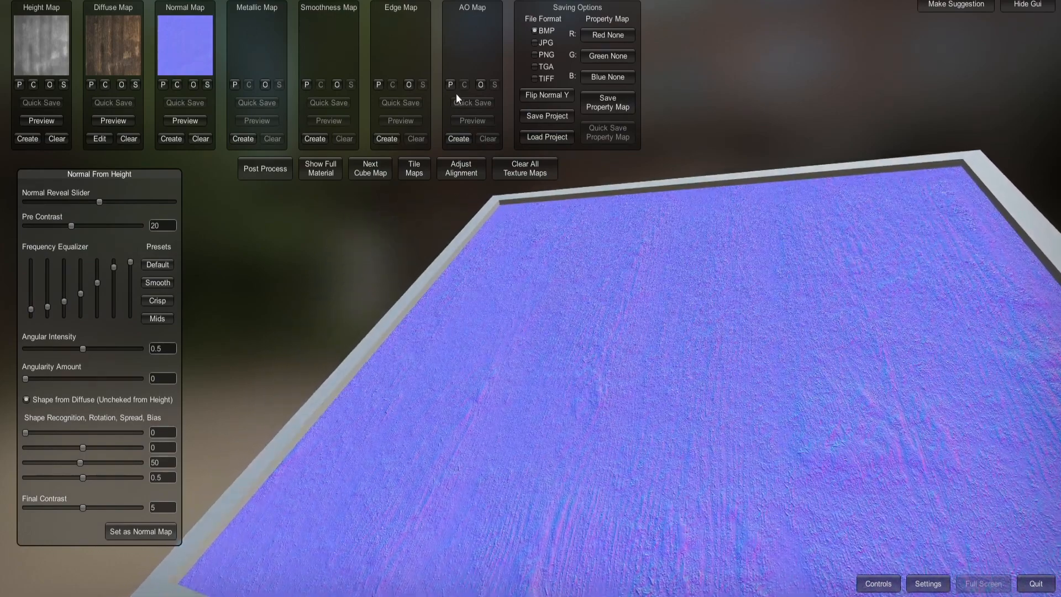
pyautogui.click(463, 142)
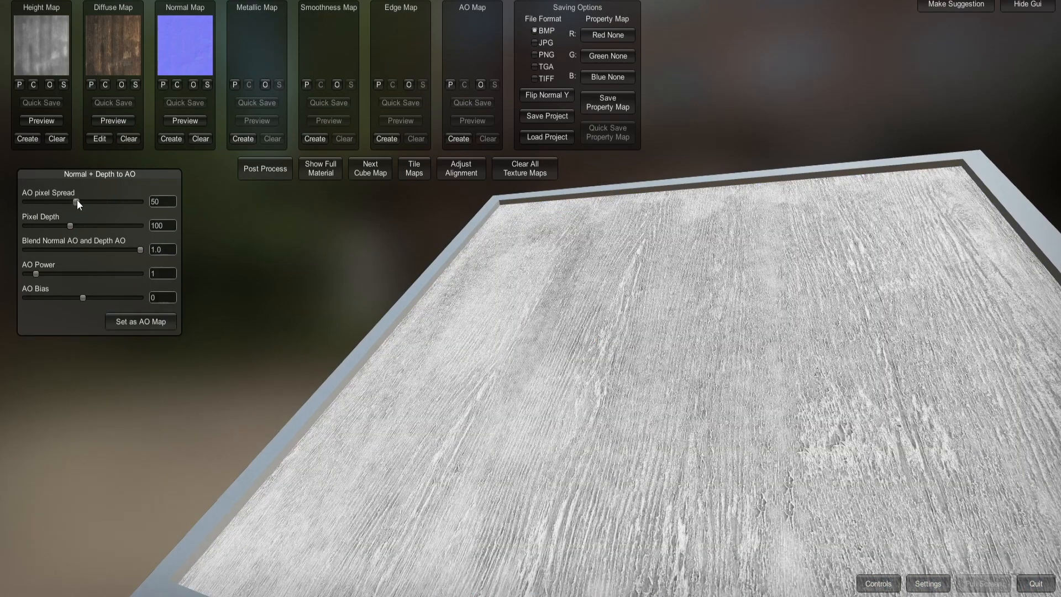
pyautogui.moveTo(77, 201)
pyautogui.mouseDown()
pyautogui.moveTo(119, 202)
pyautogui.moveTo(71, 206)
pyautogui.mouseUp()
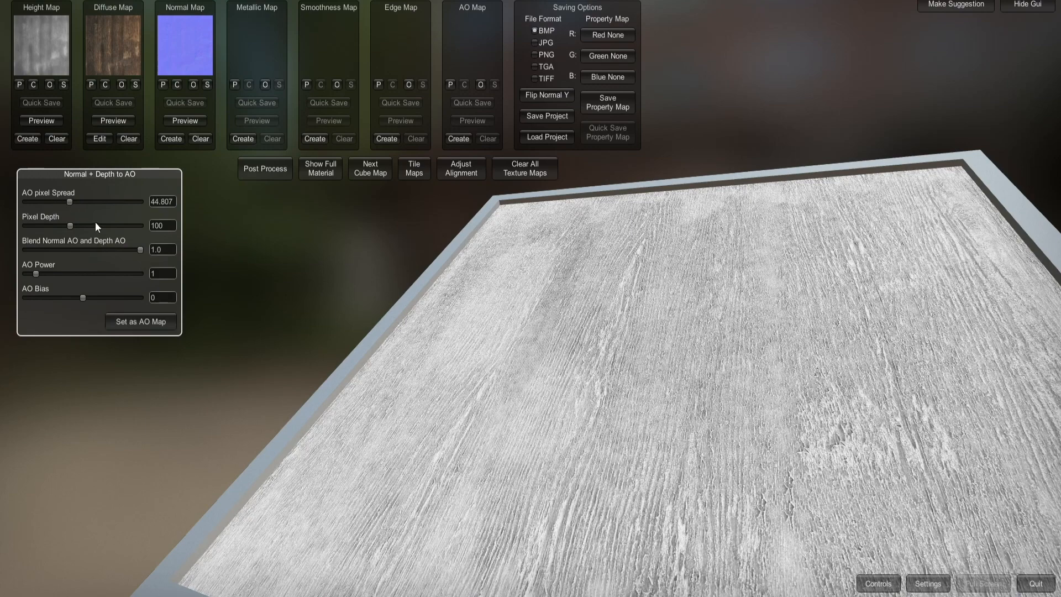
pyautogui.click(132, 323)
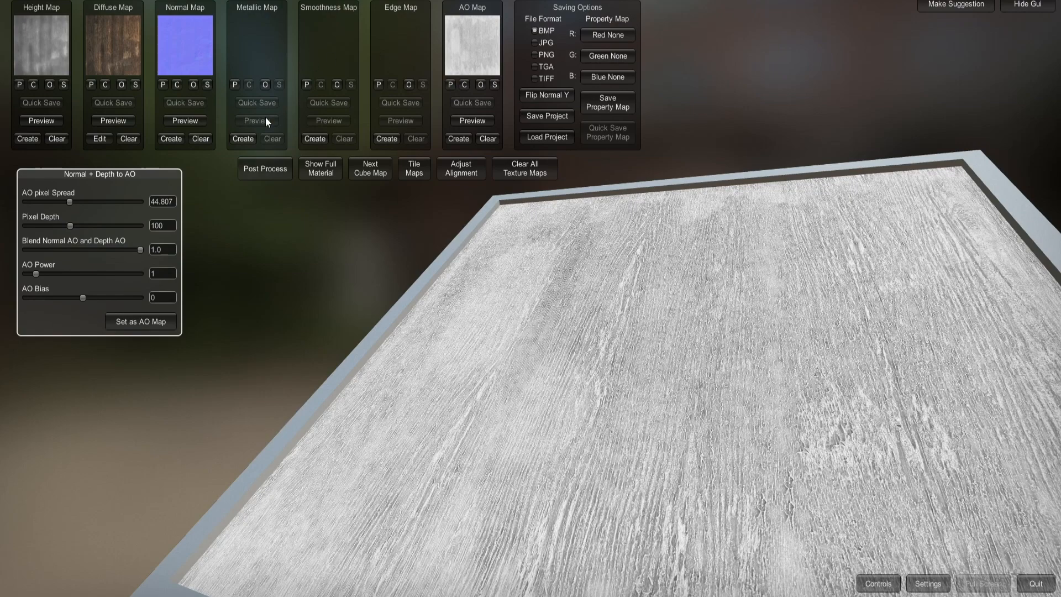
# Show the full material and set metallic multiplier to 1.1442, smoothness multiplier to 1.3557, parallax displacement to 0.4134 and edge amount to 1.0288.
pyautogui.moveTo(627, 292)
pyautogui.mouseDown(button='right')
pyautogui.moveTo(626, 324)
pyautogui.moveTo(613, 299)
pyautogui.mouseUp(button='right')
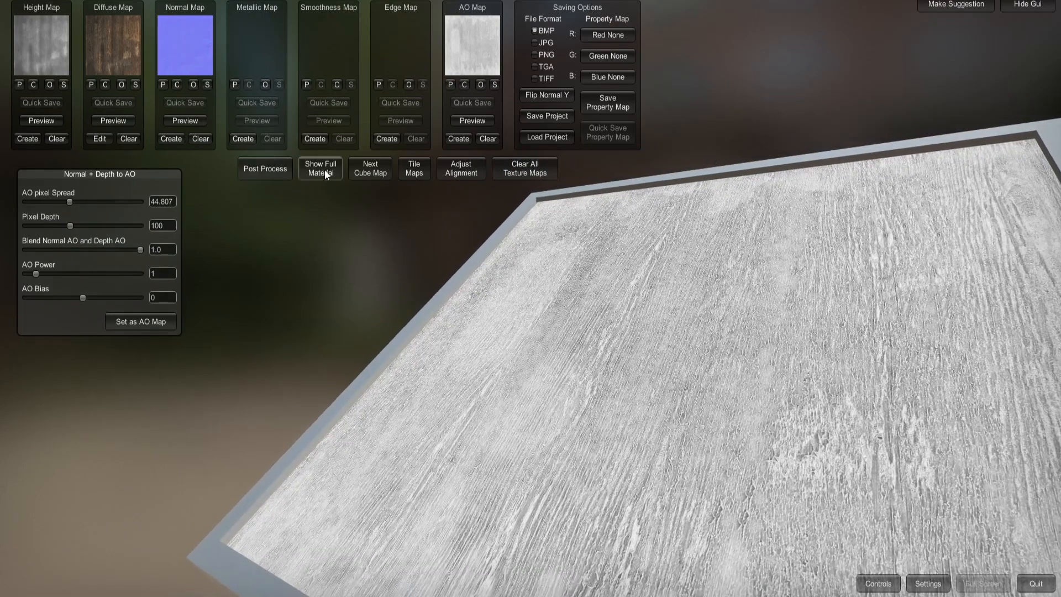
pyautogui.click(319, 171)
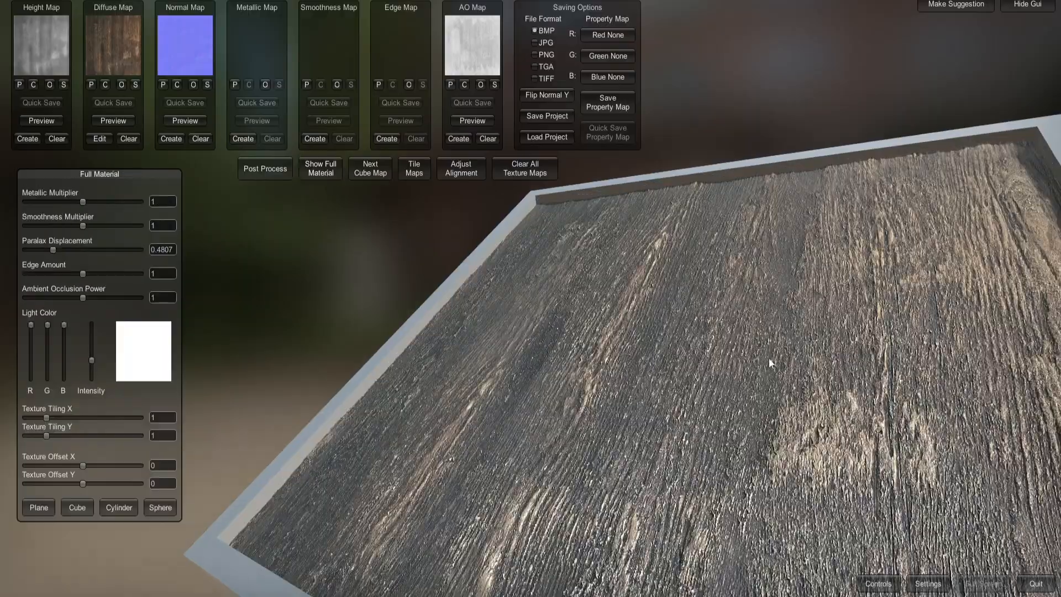
pyautogui.moveTo(768, 358); pyautogui.dragTo(414, 277, button='right')
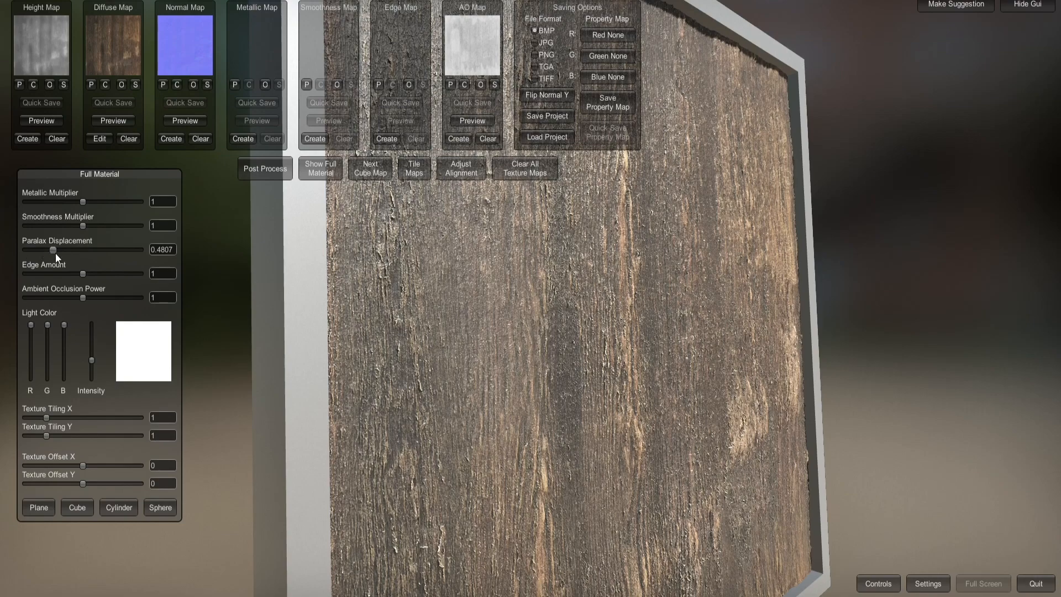
pyautogui.moveTo(55, 253); pyautogui.dragTo(92, 212)
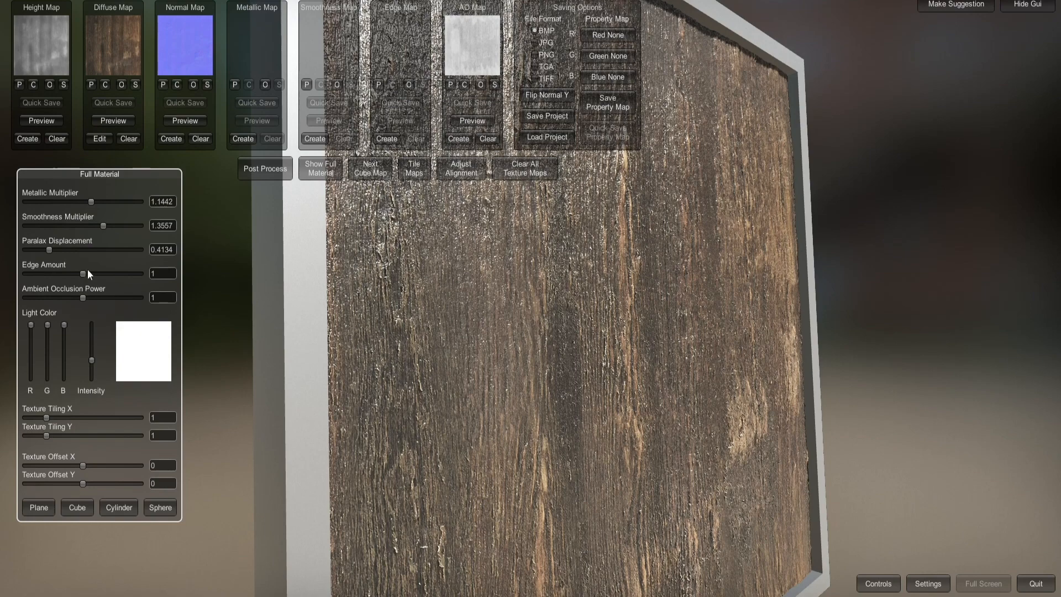
pyautogui.moveTo(85, 272)
pyautogui.mouseDown()
pyautogui.moveTo(25, 274)
pyautogui.moveTo(99, 284)
pyautogui.moveTo(83, 277)
pyautogui.mouseUp()
# Create an edge map from the normal map with the default settings, set it as the edge map, and show the full material.
pyautogui.click(387, 138)
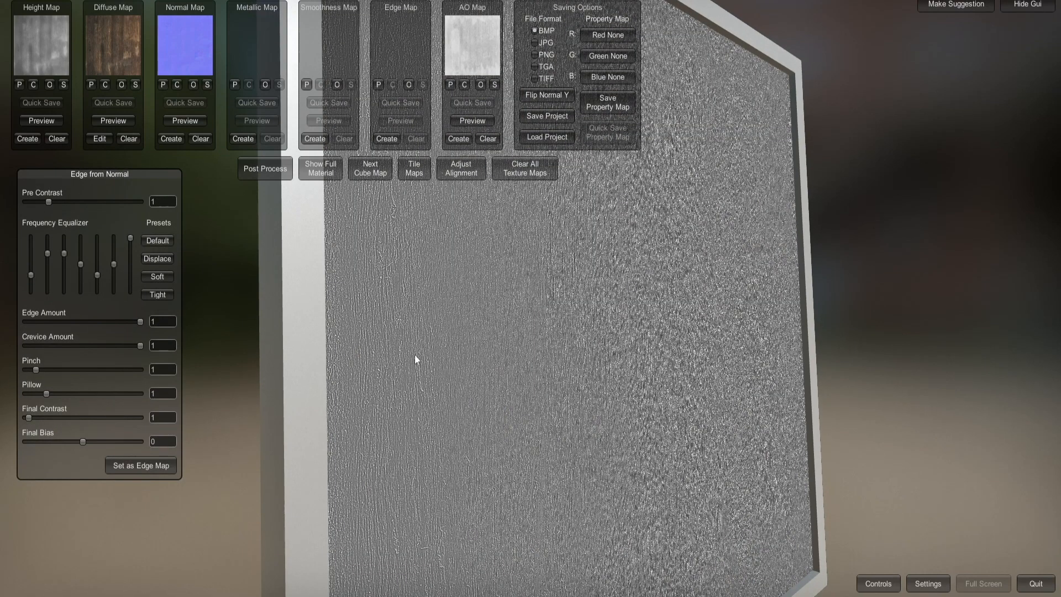
pyautogui.click(140, 465)
pyautogui.click(329, 172)
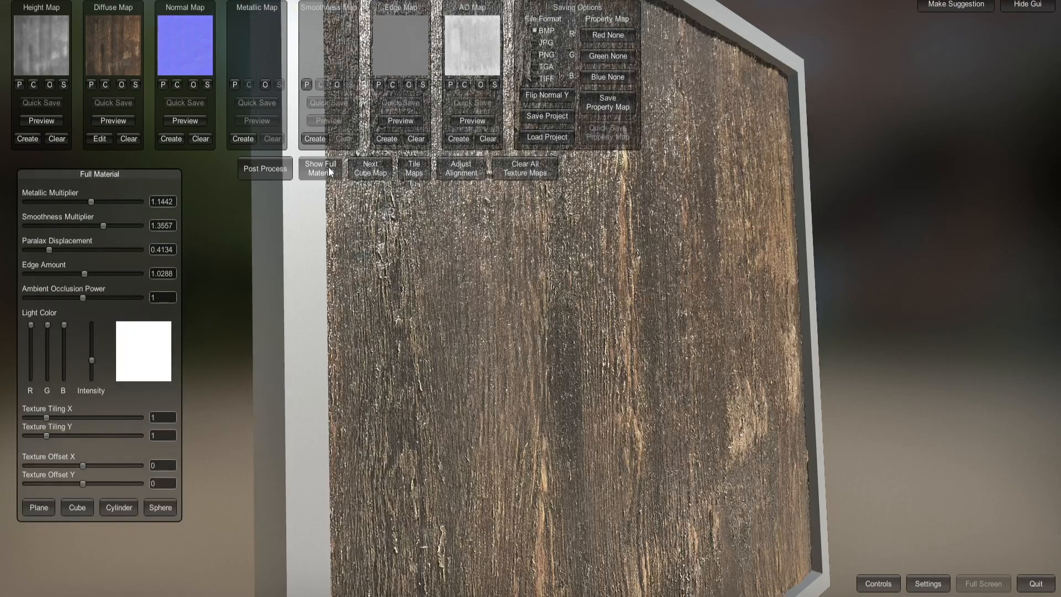
# Set the material's smoothness multiplier to 0.6153, parallax displacement to 0.4326, edge amount to 0.4615 and ambient occlusion power to 0.7403.
pyautogui.moveTo(419, 333); pyautogui.dragTo(282, 249, button='right')
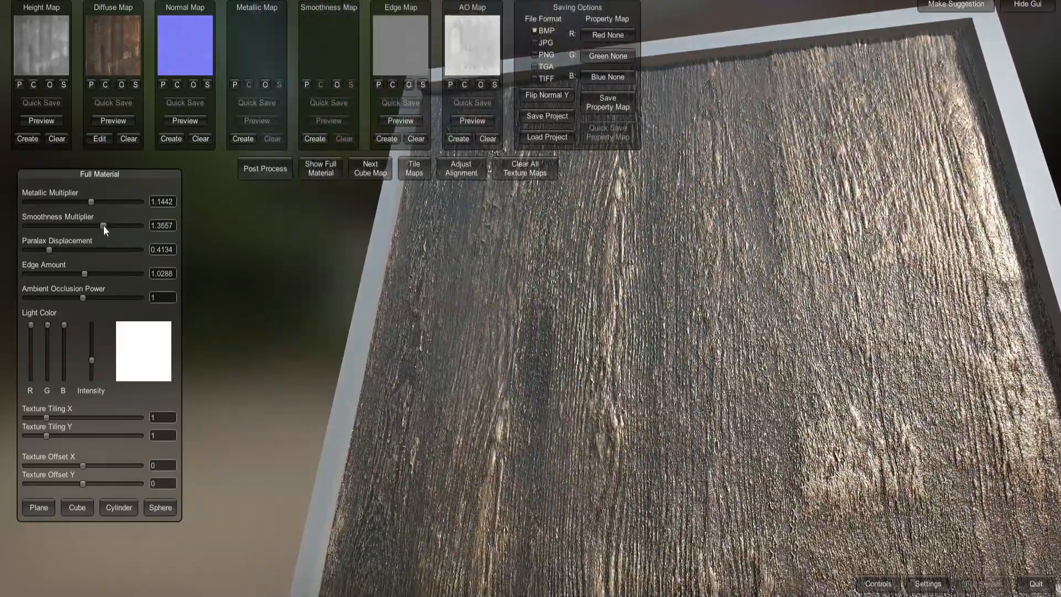
pyautogui.moveTo(104, 225); pyautogui.dragTo(61, 228)
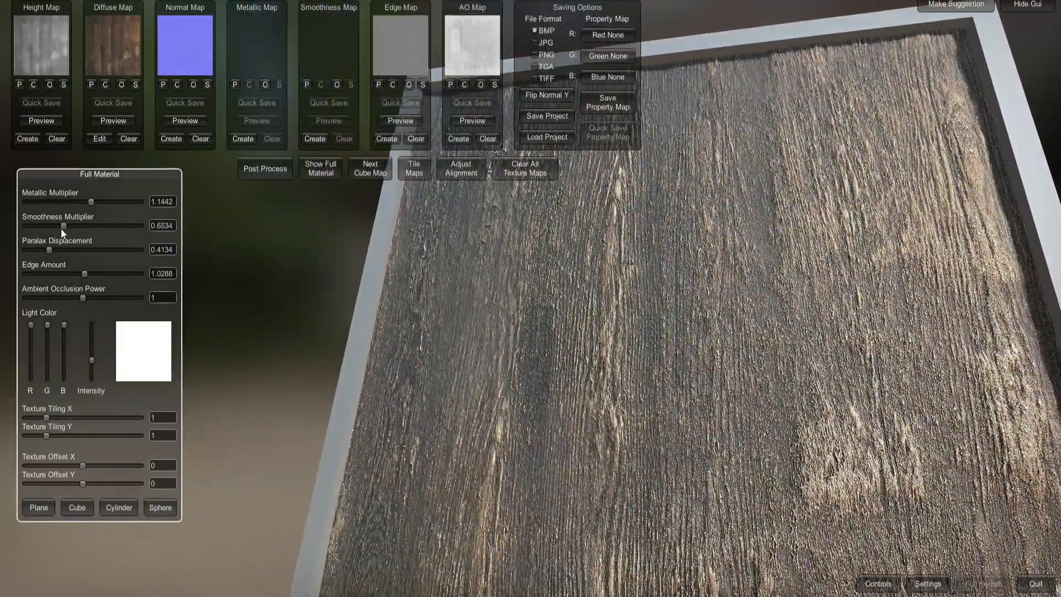
pyautogui.moveTo(575, 312); pyautogui.dragTo(581, 283, button='right')
pyautogui.scroll(5, 528, 314)
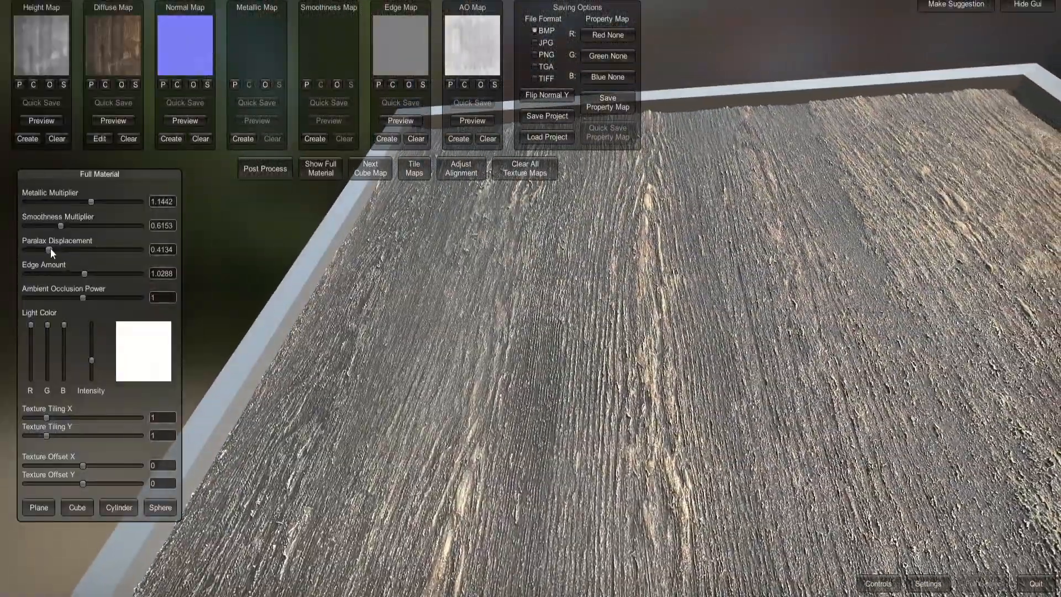
pyautogui.moveTo(51, 250)
pyautogui.mouseDown()
pyautogui.moveTo(16, 247)
pyautogui.moveTo(92, 270)
pyautogui.moveTo(142, 261)
pyautogui.moveTo(31, 267)
pyautogui.moveTo(47, 266)
pyautogui.mouseUp()
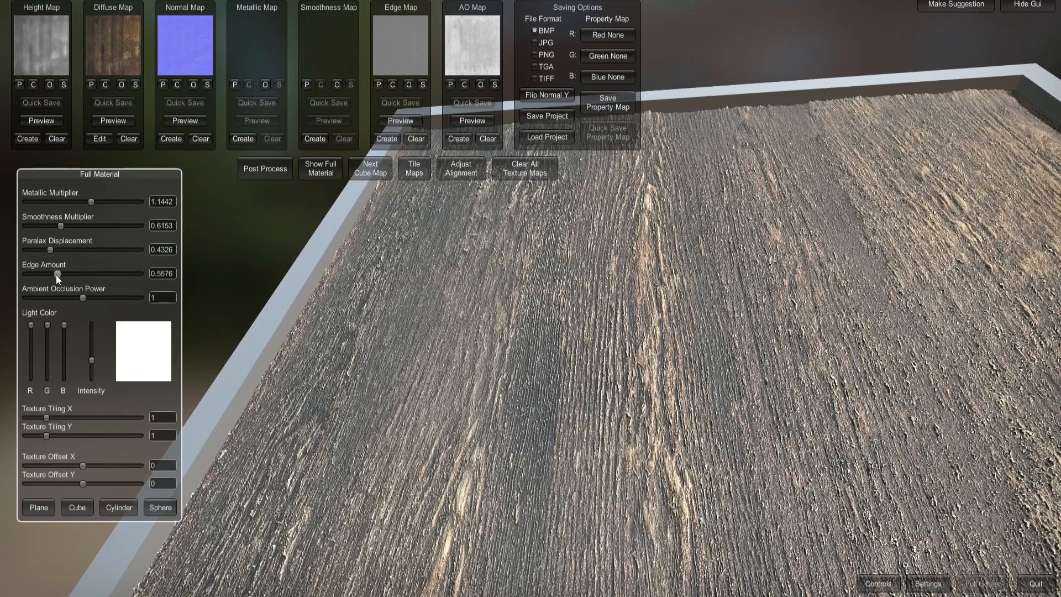
pyautogui.moveTo(85, 297)
pyautogui.mouseDown()
pyautogui.moveTo(47, 294)
pyautogui.moveTo(117, 299)
pyautogui.moveTo(44, 301)
pyautogui.moveTo(122, 304)
pyautogui.moveTo(64, 311)
pyautogui.mouseUp()
pyautogui.moveTo(564, 284); pyautogui.dragTo(512, 248, button='right')
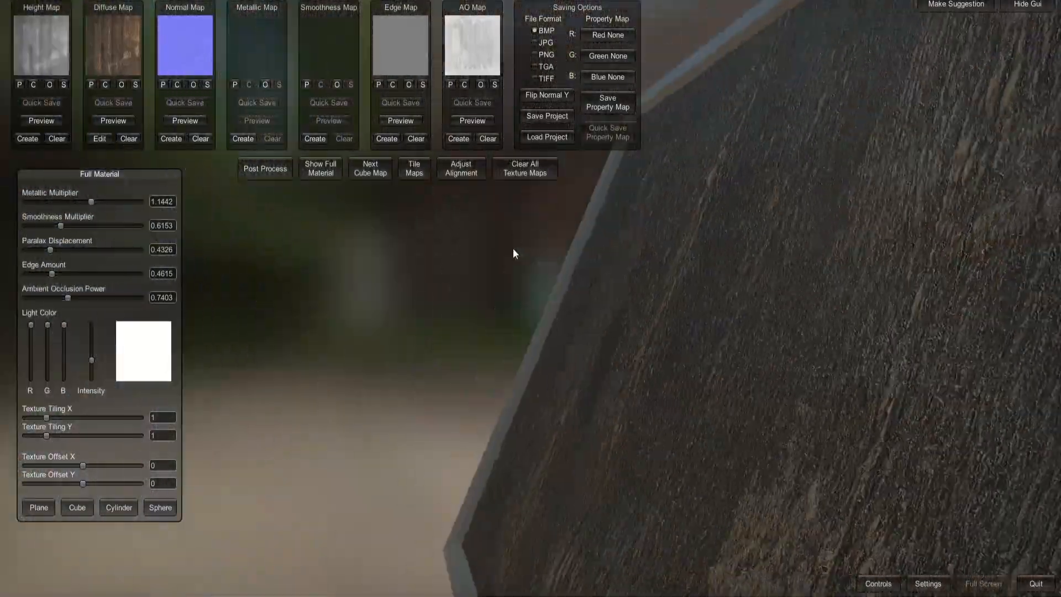
pyautogui.moveTo(591, 315); pyautogui.dragTo(526, 83, button='right')
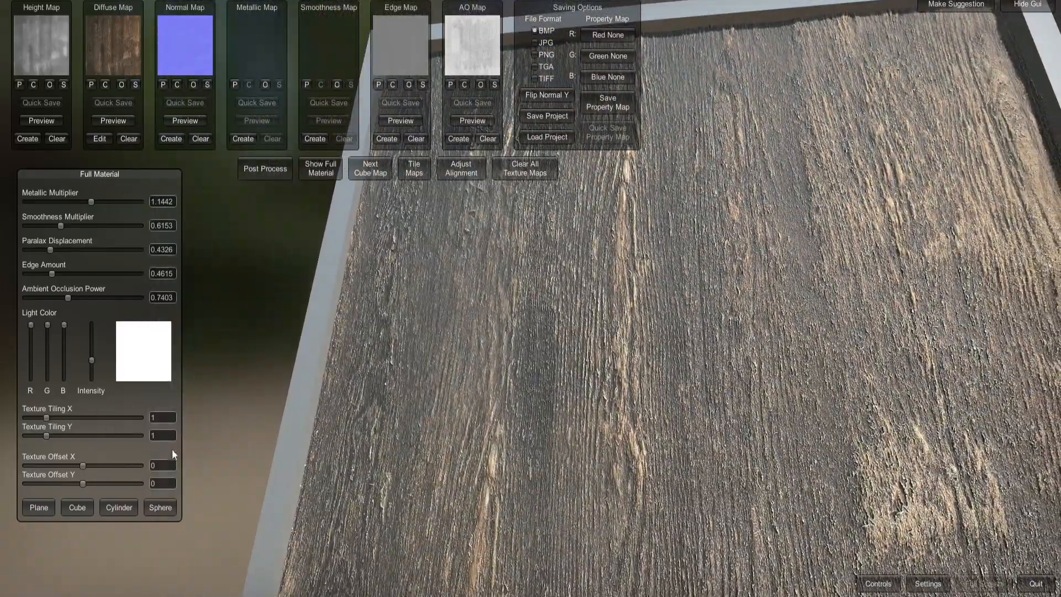
# Preview the wood material on the sphere and the cylinder, and switch the preview shape to the cube.
pyautogui.click(160, 507)
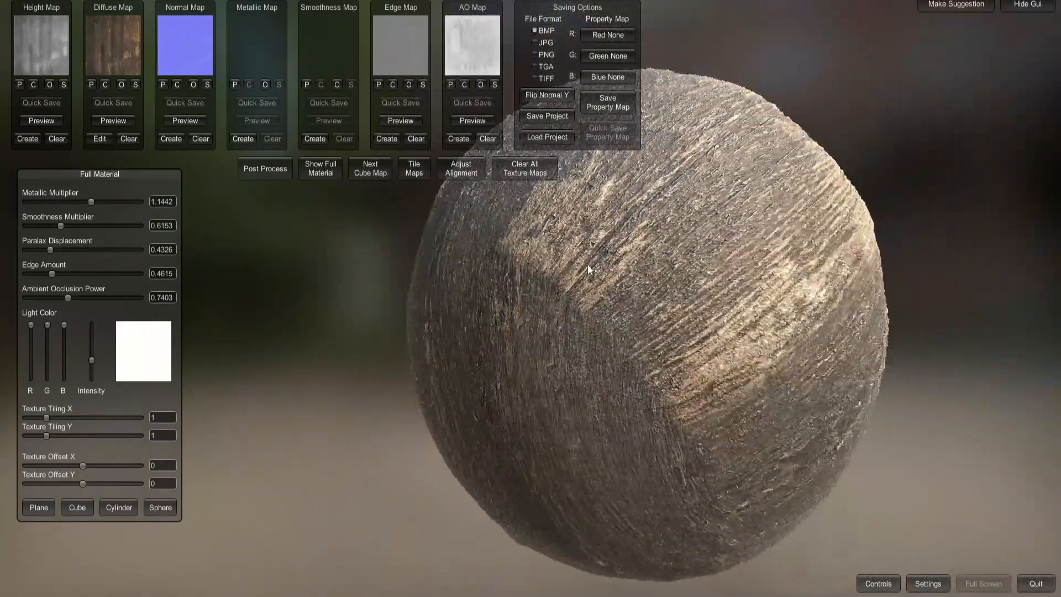
pyautogui.moveTo(578, 213); pyautogui.dragTo(696, 371, button='right')
pyautogui.click(118, 508)
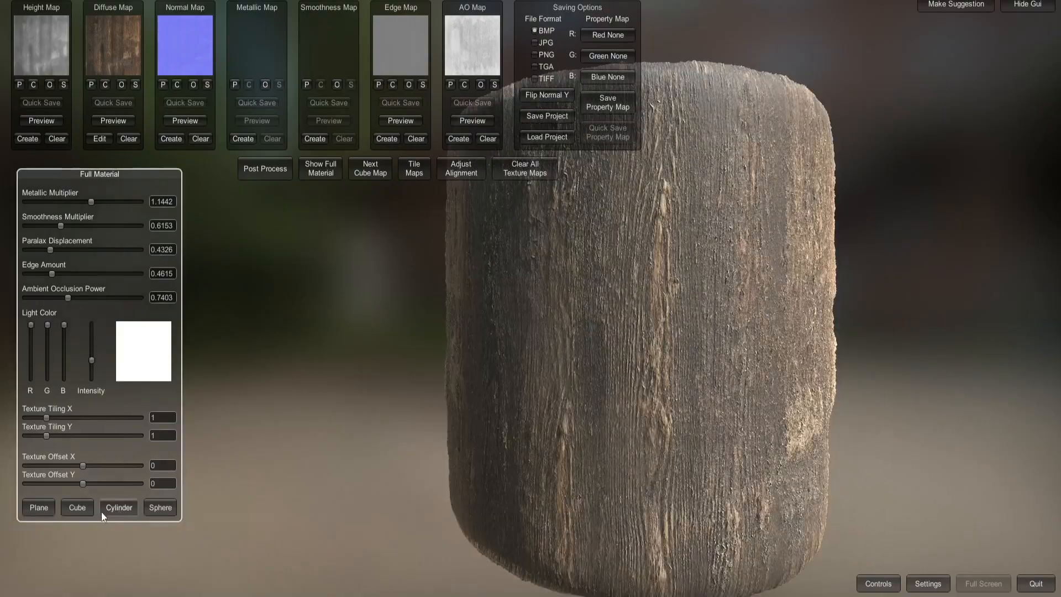
pyautogui.click(78, 507)
pyautogui.moveTo(659, 426); pyautogui.dragTo(585, 383, button='right')
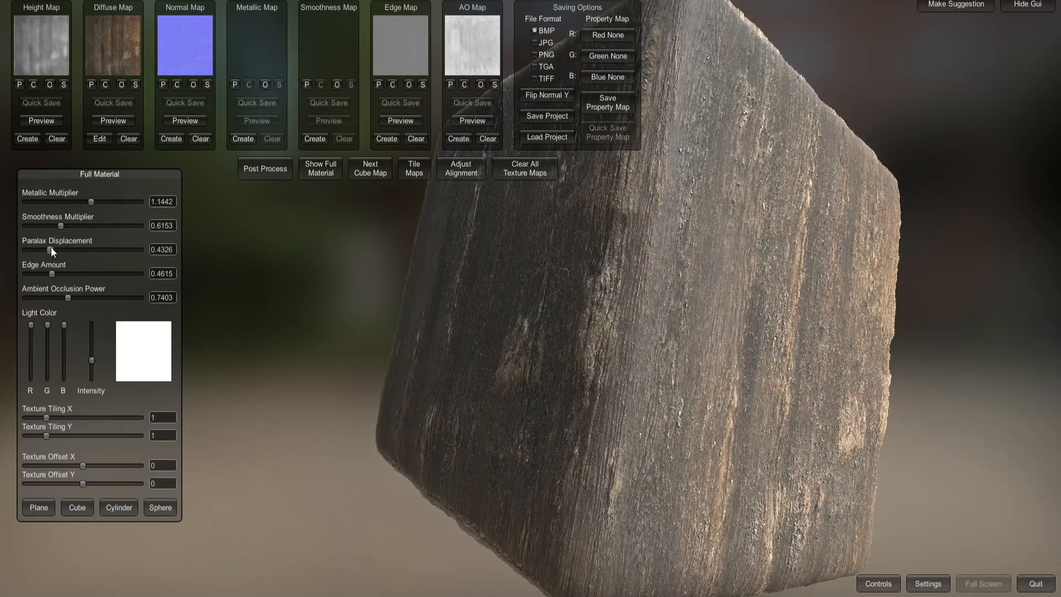
# Reduce the parallax displacement to 0.2884 while checking the relief on the cube.
pyautogui.moveTo(51, 248)
pyautogui.mouseDown()
pyautogui.moveTo(25, 248)
pyautogui.moveTo(38, 251)
pyautogui.mouseUp()
pyautogui.moveTo(630, 308); pyautogui.dragTo(650, 298, button='right')
pyautogui.moveTo(38, 250); pyautogui.dragTo(43, 251)
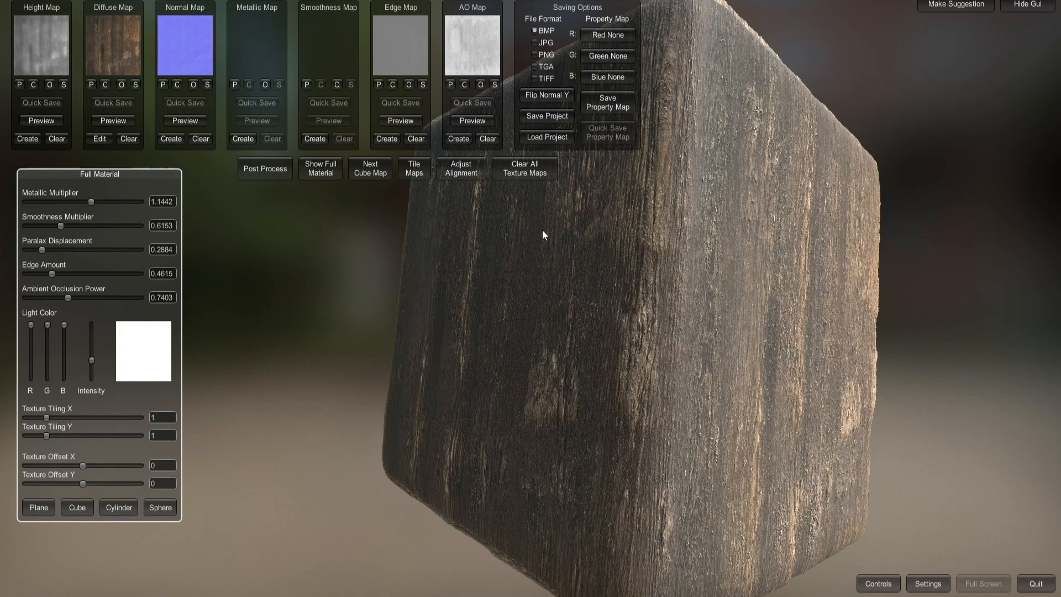
# Create a folder named "Wooden maps" inside House16 from the save dialog and save the project with the file name "wood".
pyautogui.click(552, 116)
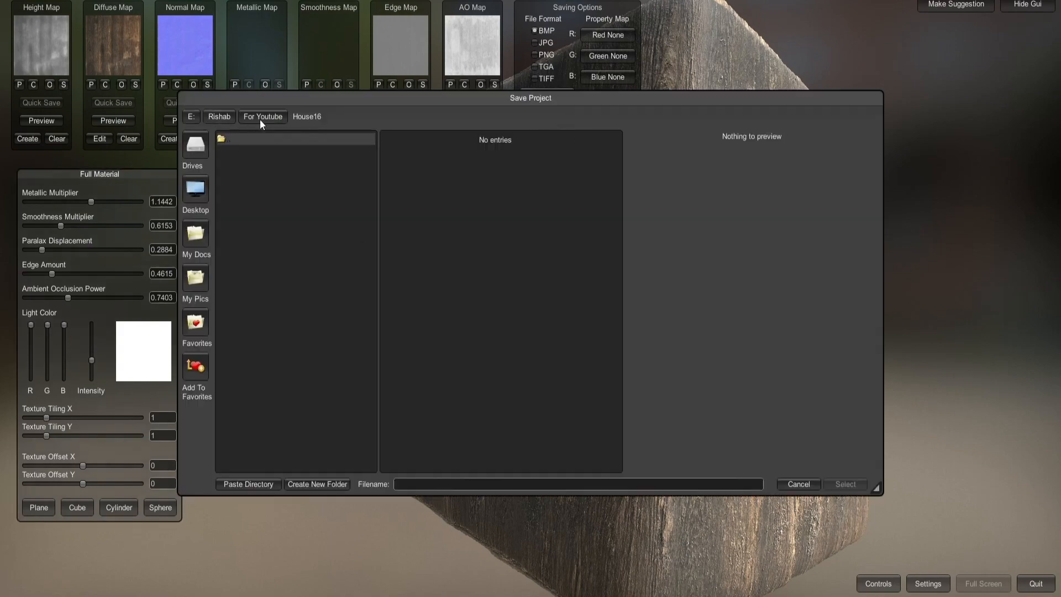
pyautogui.click(306, 485)
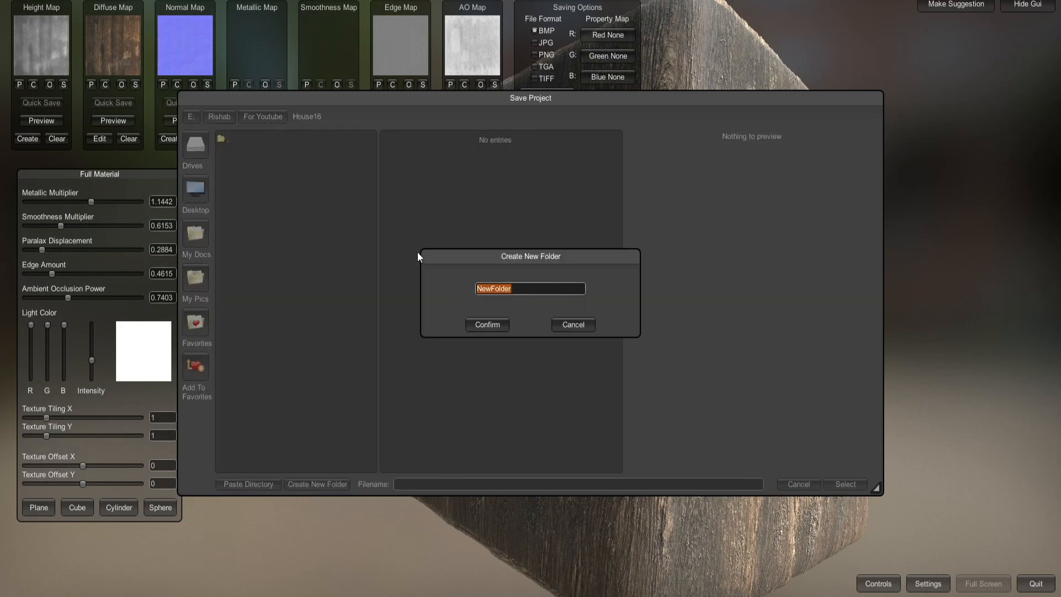
pyautogui.write('Wooden maps')
pyautogui.click(486, 324)
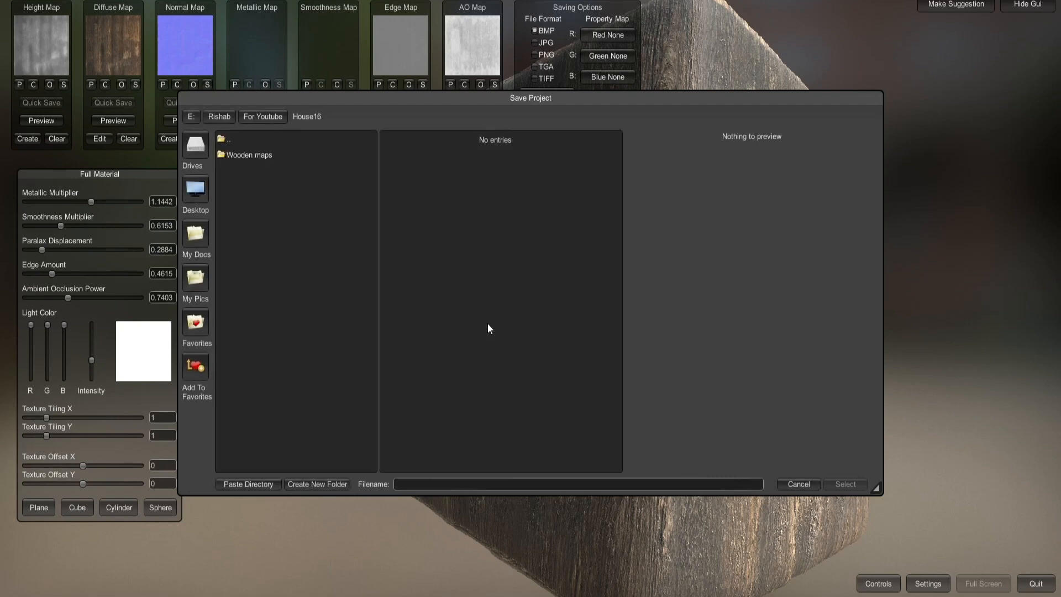
pyautogui.click(410, 483)
pyautogui.write('wood')
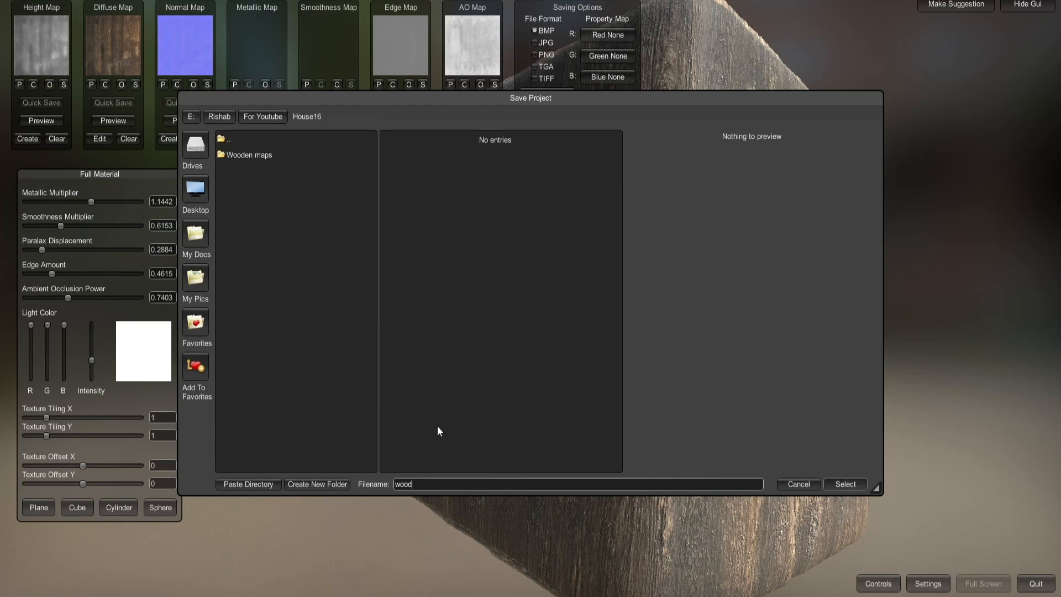
pyautogui.press('Return')
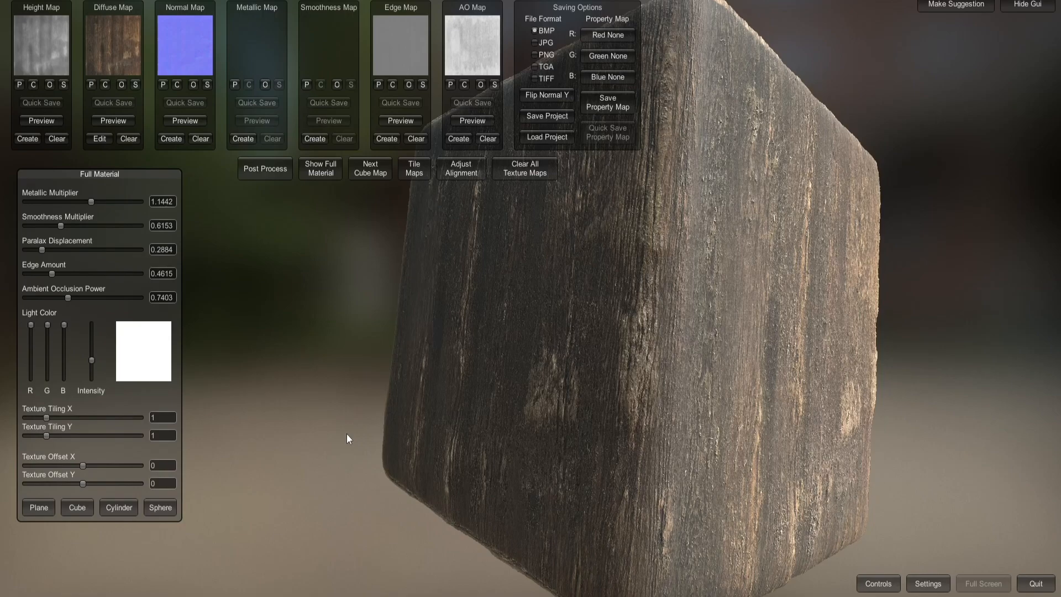
# Switch to File Explorer, open the Wooden maps folder, and look through the exported edge, height, normal and diffuse images at full size.
pyautogui.hotkey('alt', 'Tab')
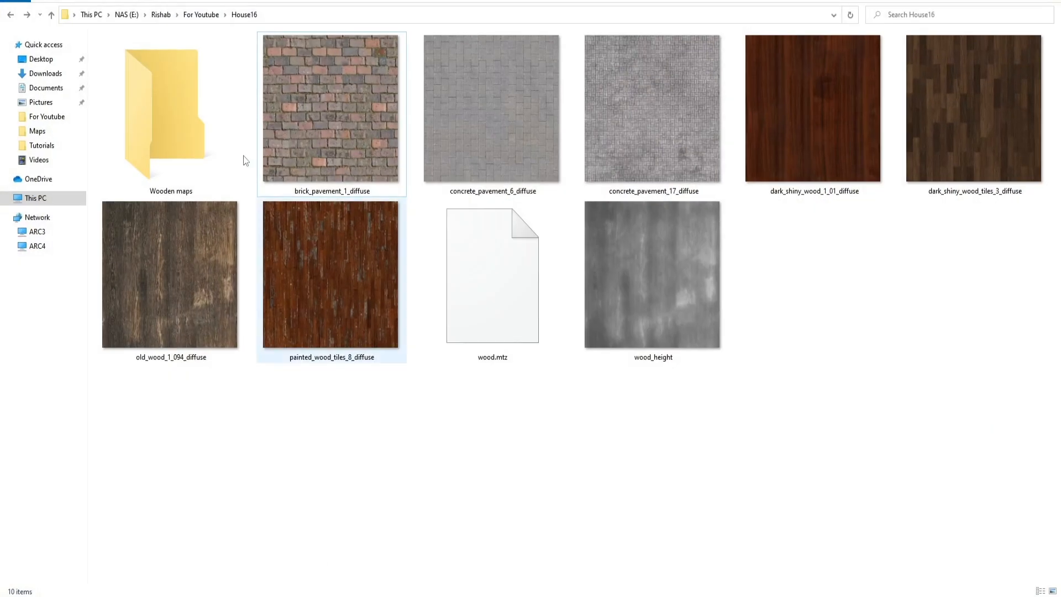
pyautogui.doubleClick(165, 119)
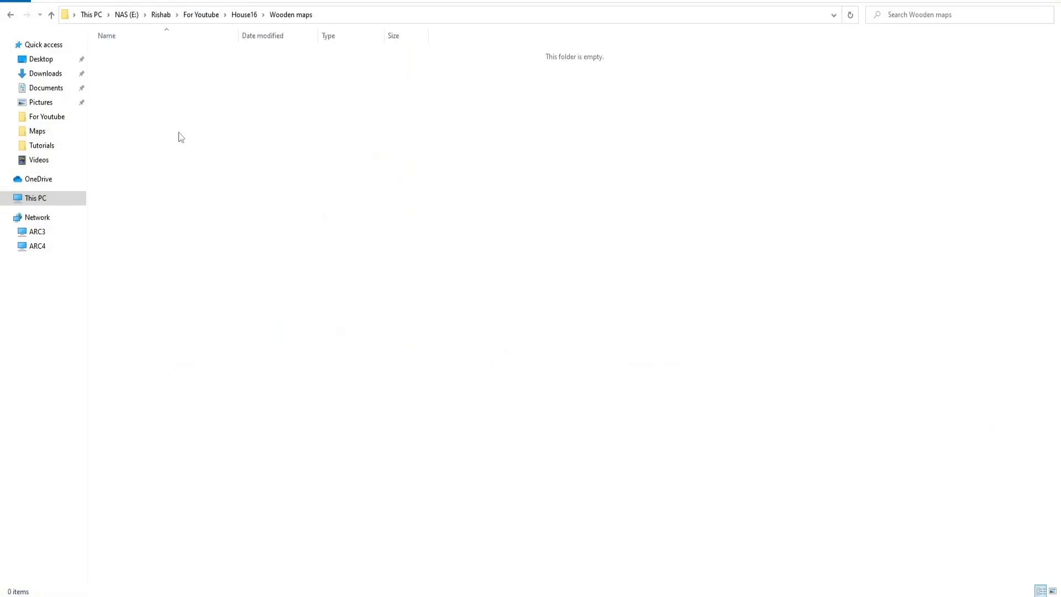
pyautogui.doubleClick(250, 75)
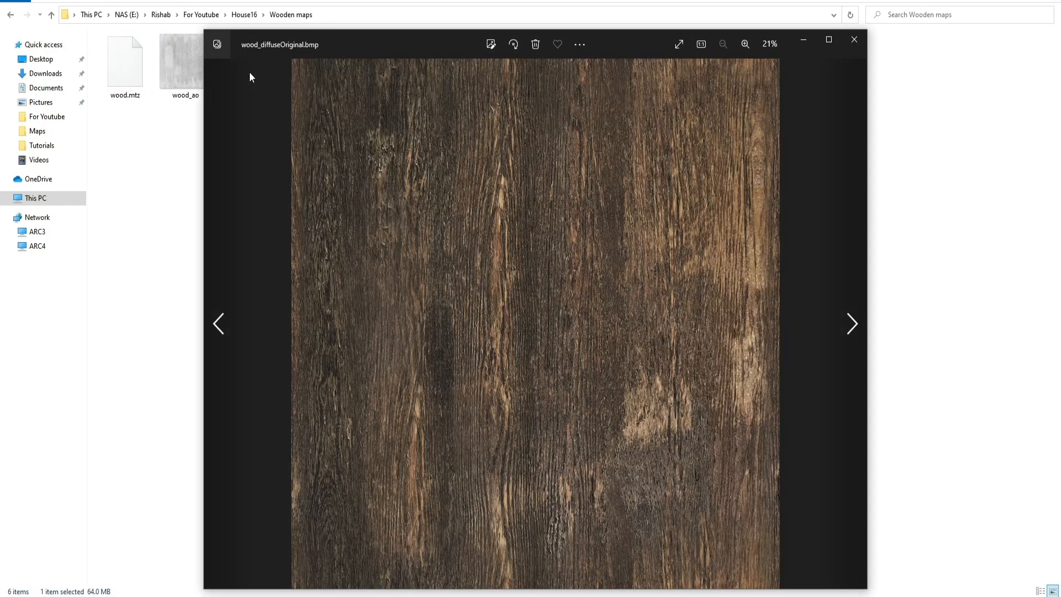
pyautogui.click(829, 40)
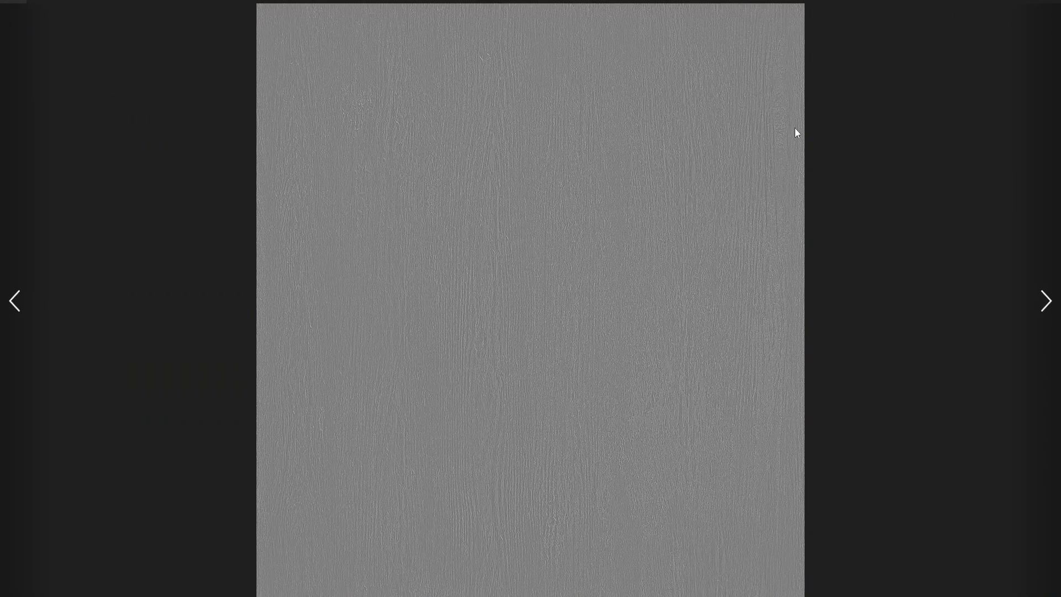
pyautogui.press('Right')
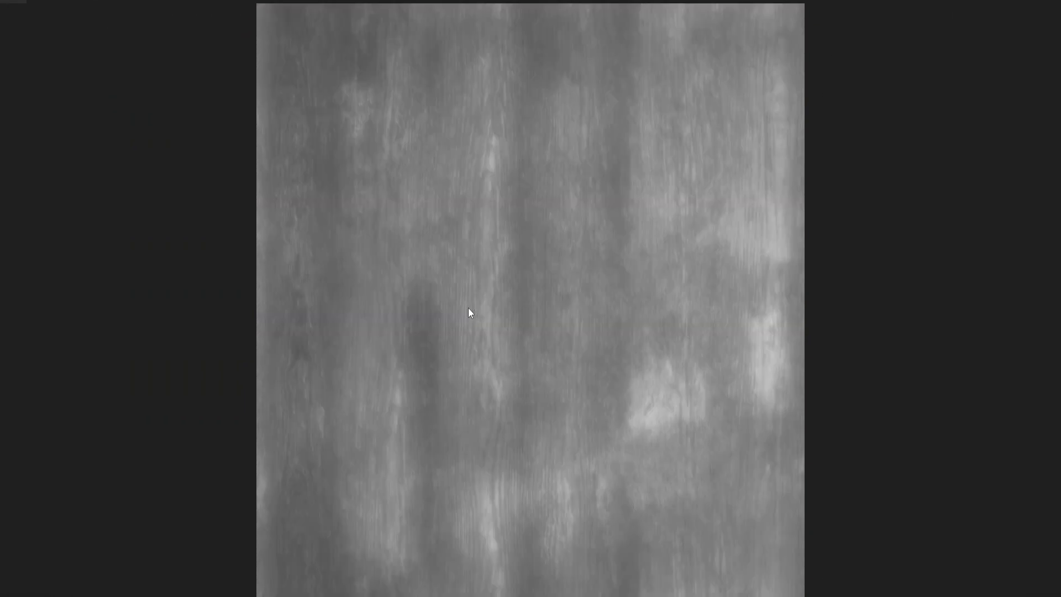
pyautogui.press('Right')
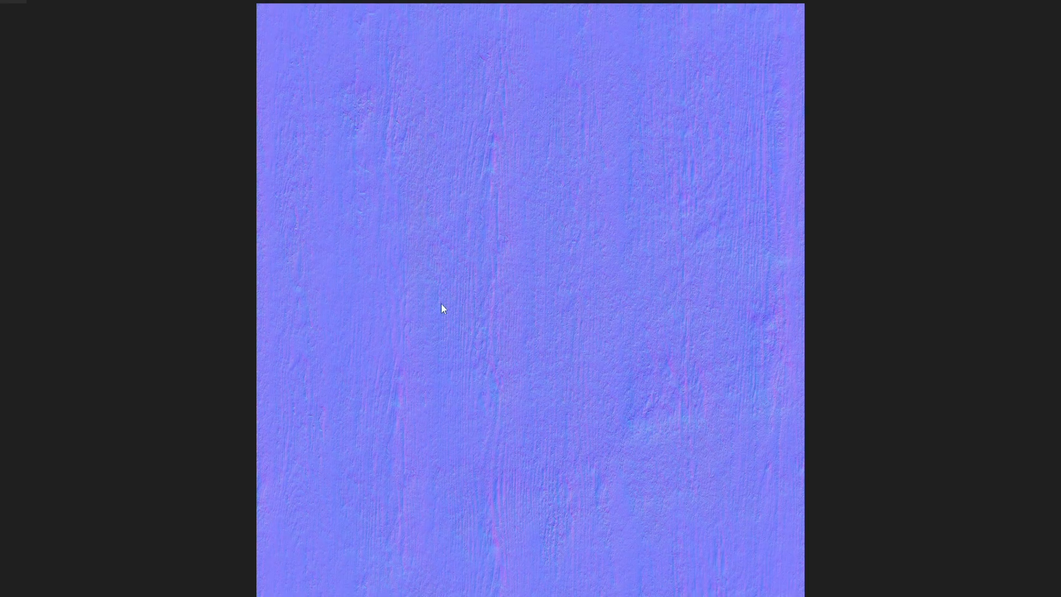
pyautogui.press('Right')
pyautogui.press('Right')
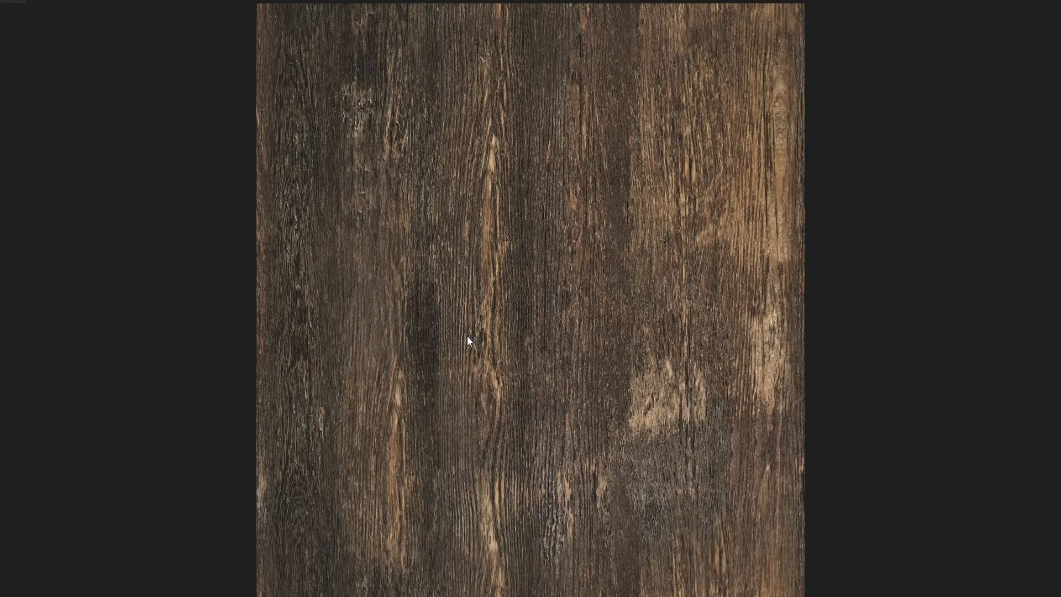
pyautogui.click(1048, 1)
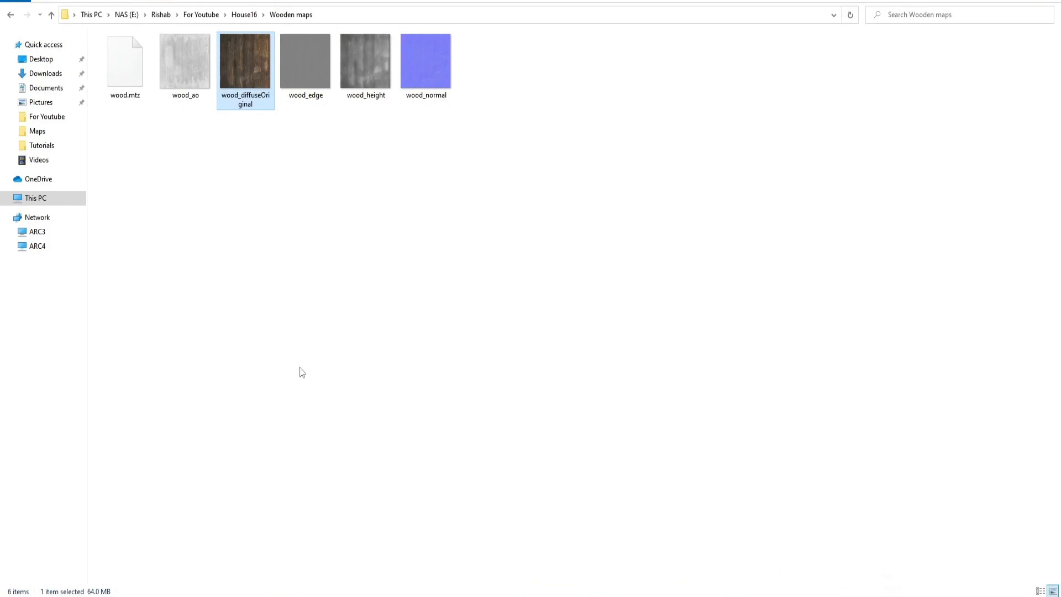
# Switch from File Explorer back to Materialize and clear all texture maps of the wood material.
pyautogui.click(337, 293)
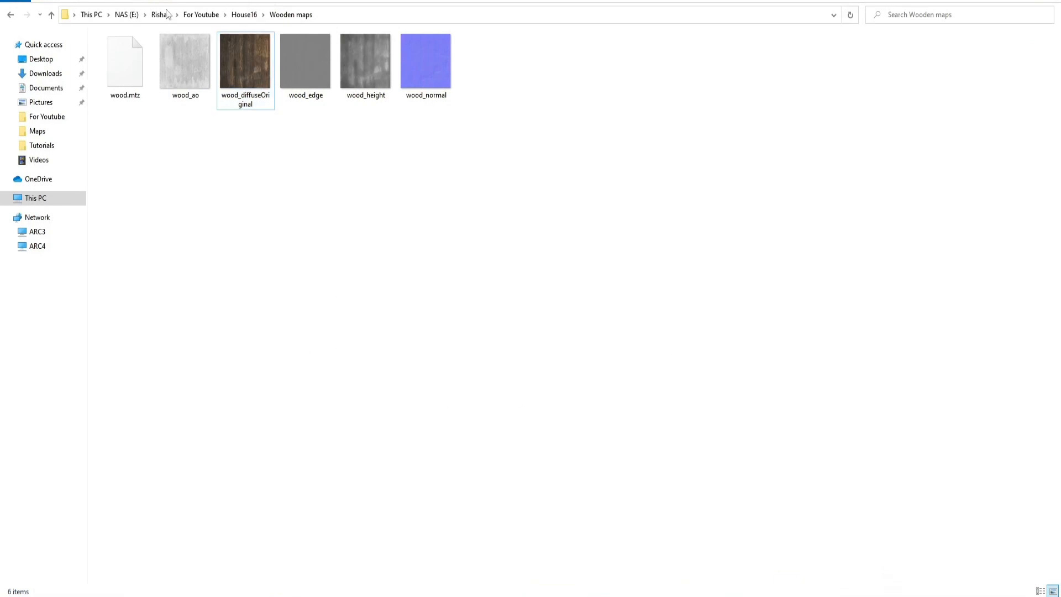
pyautogui.click(345, 19)
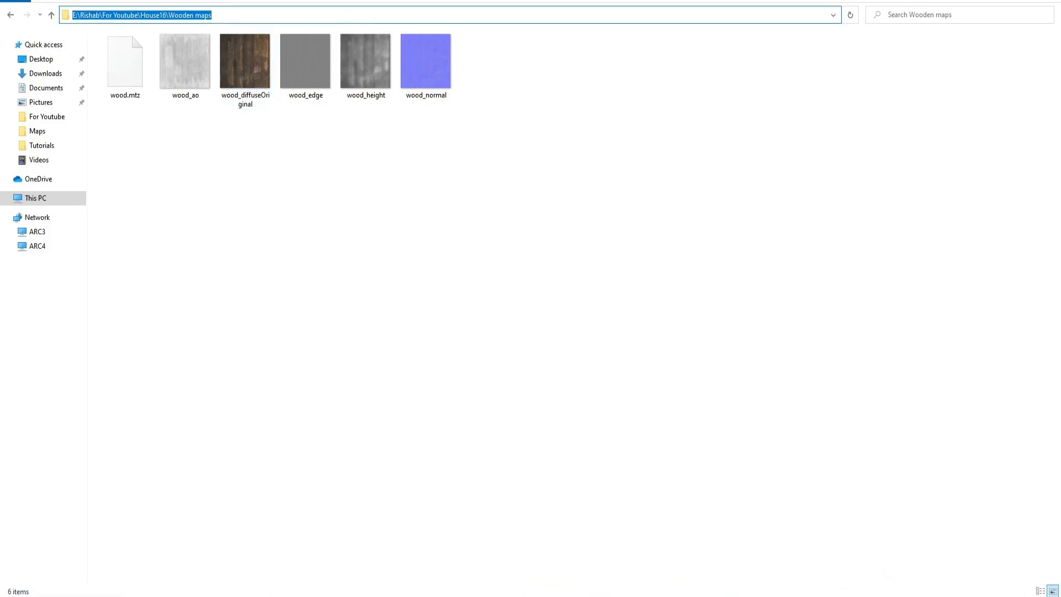
pyautogui.hotkey('alt', 'Tab')
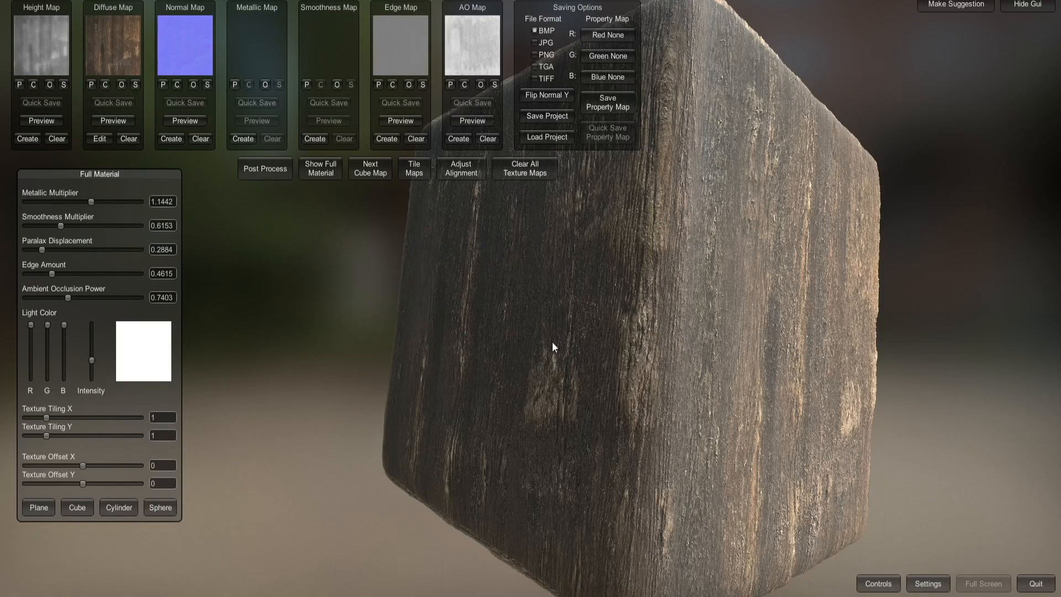
pyautogui.click(532, 169)
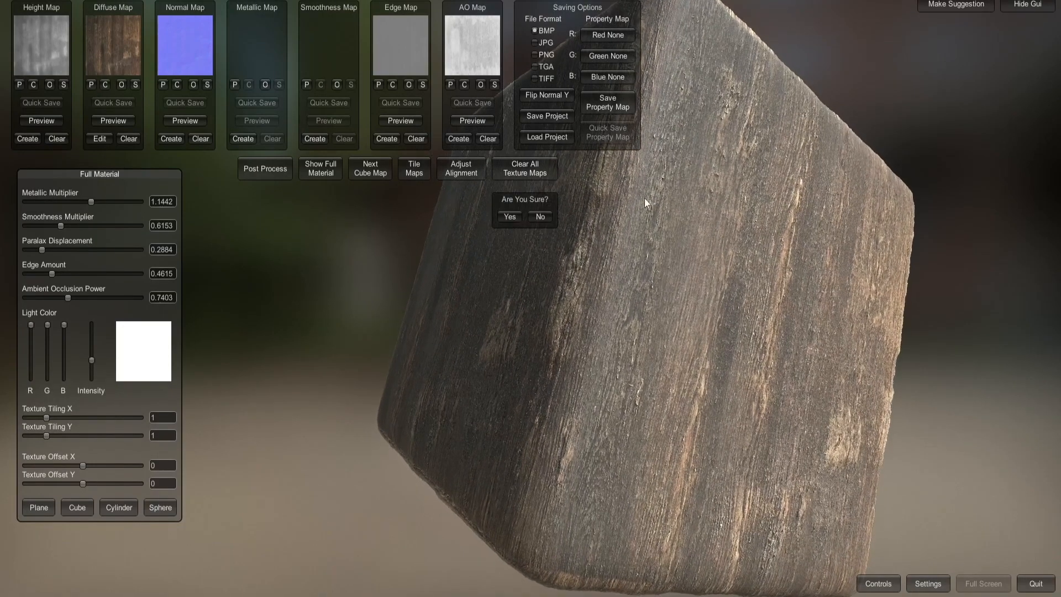
pyautogui.click(509, 216)
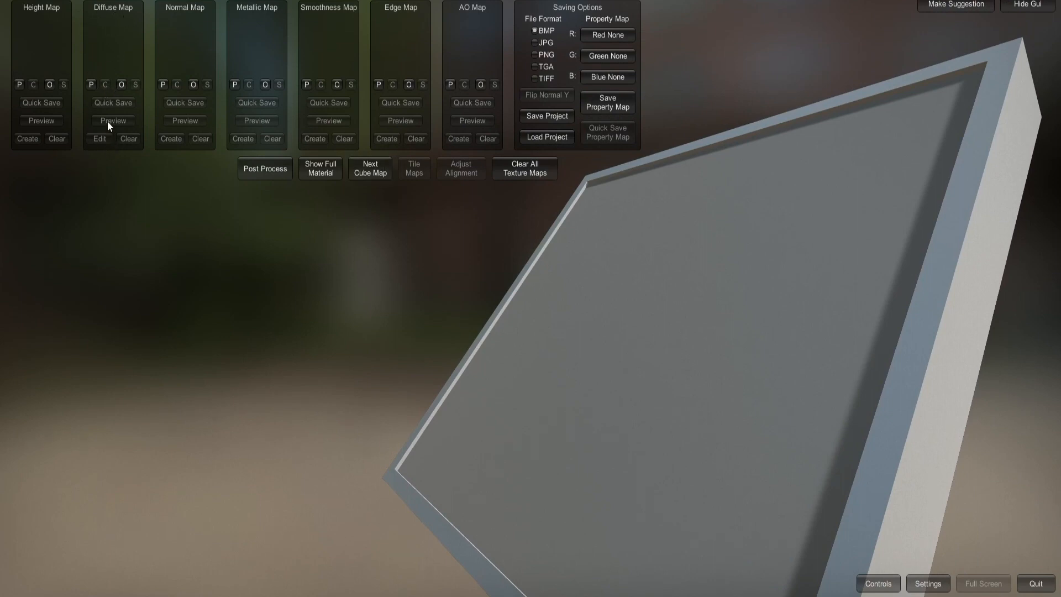
# Load concrete_pavement_17_diffuse.png from the House16 folder as the diffuse map and view it on the preview plane.
pyautogui.click(120, 85)
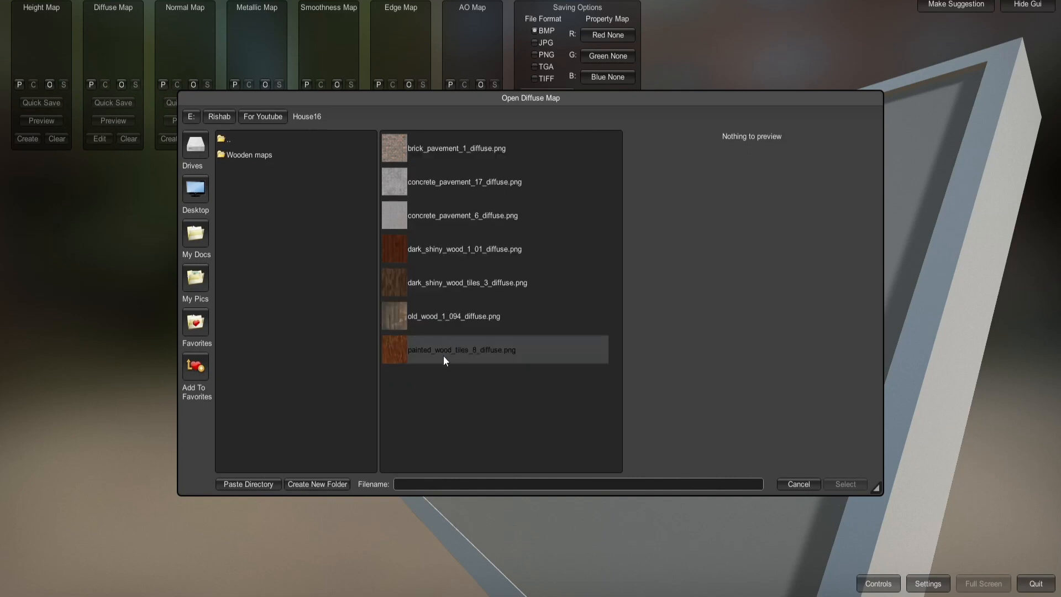
pyautogui.click(442, 193)
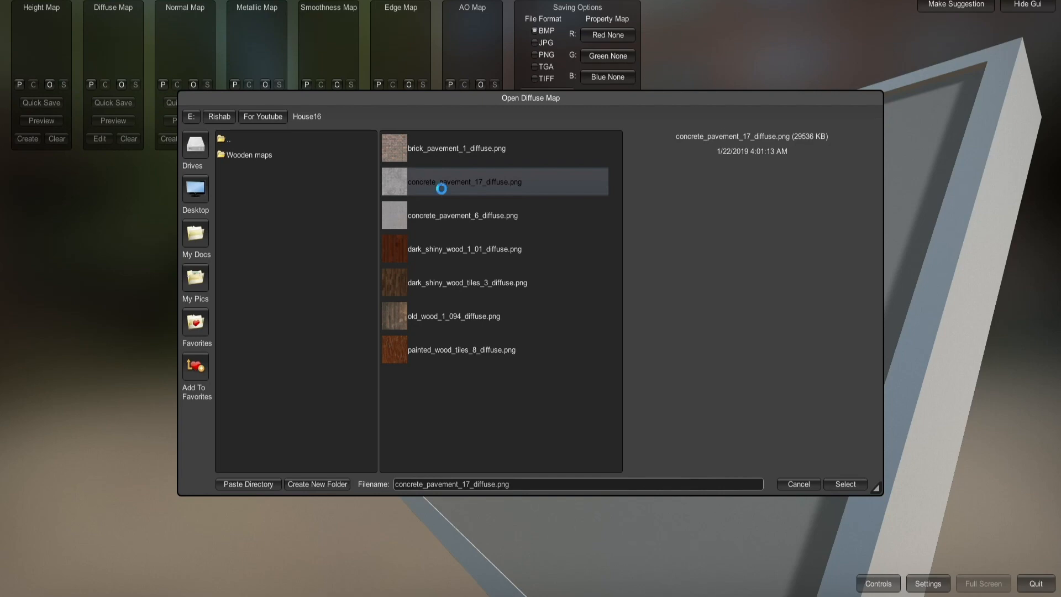
pyautogui.doubleClick(432, 178)
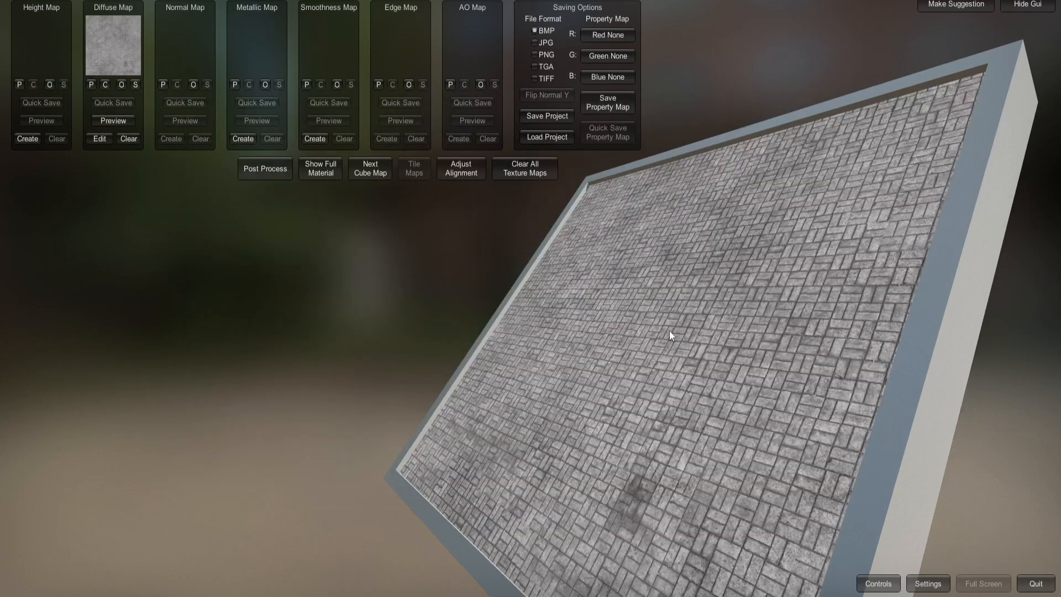
pyautogui.moveTo(709, 342); pyautogui.dragTo(725, 381, button='right')
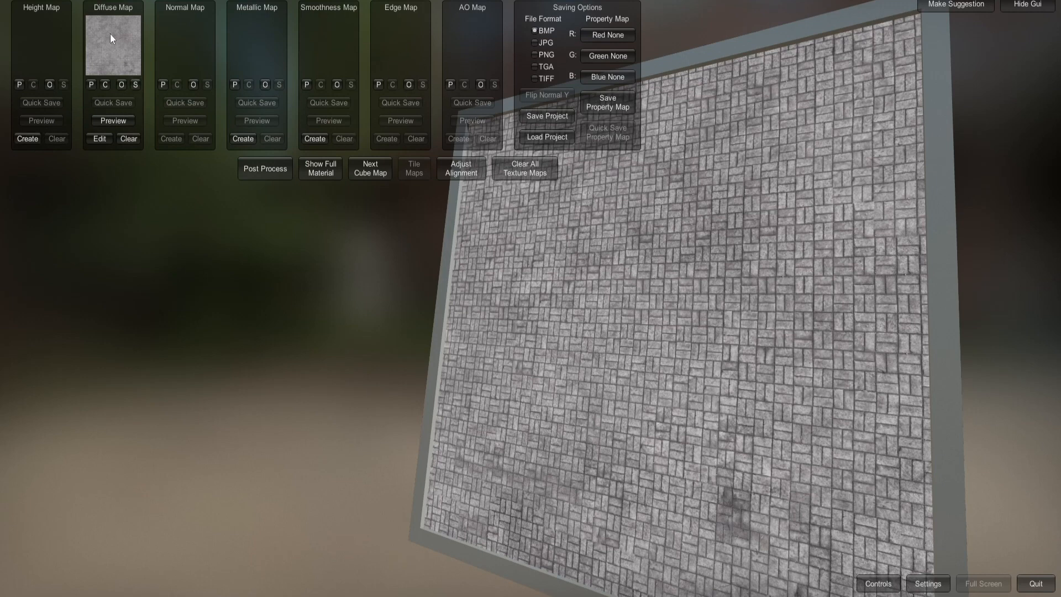
# Generate the height map from the original diffuse with the Details frequency weight preset and the Funky frequency contrast preset.
pyautogui.click(27, 139)
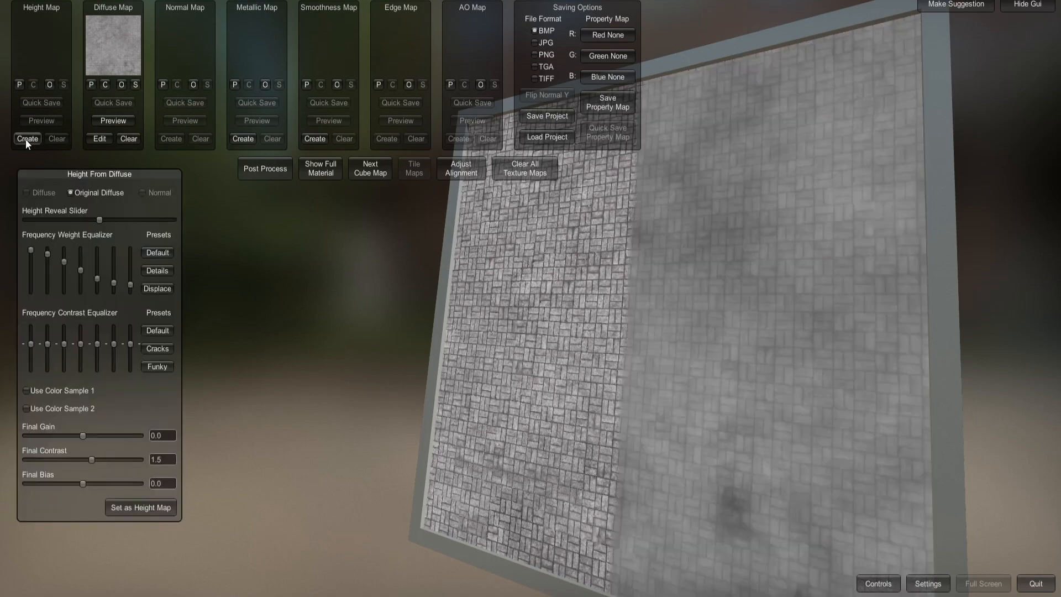
pyautogui.moveTo(727, 380); pyautogui.dragTo(773, 312)
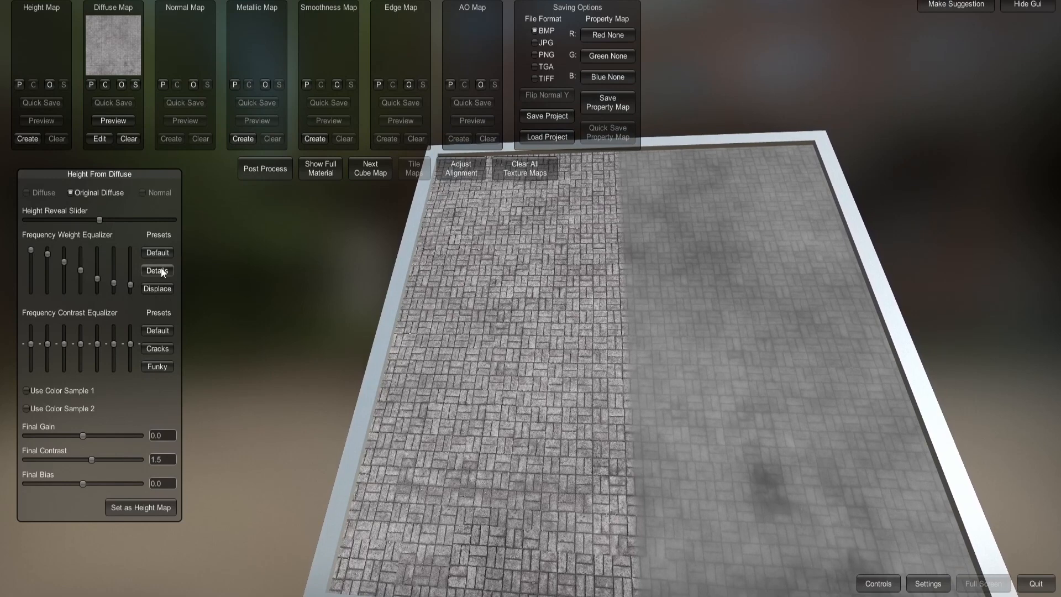
pyautogui.click(157, 270)
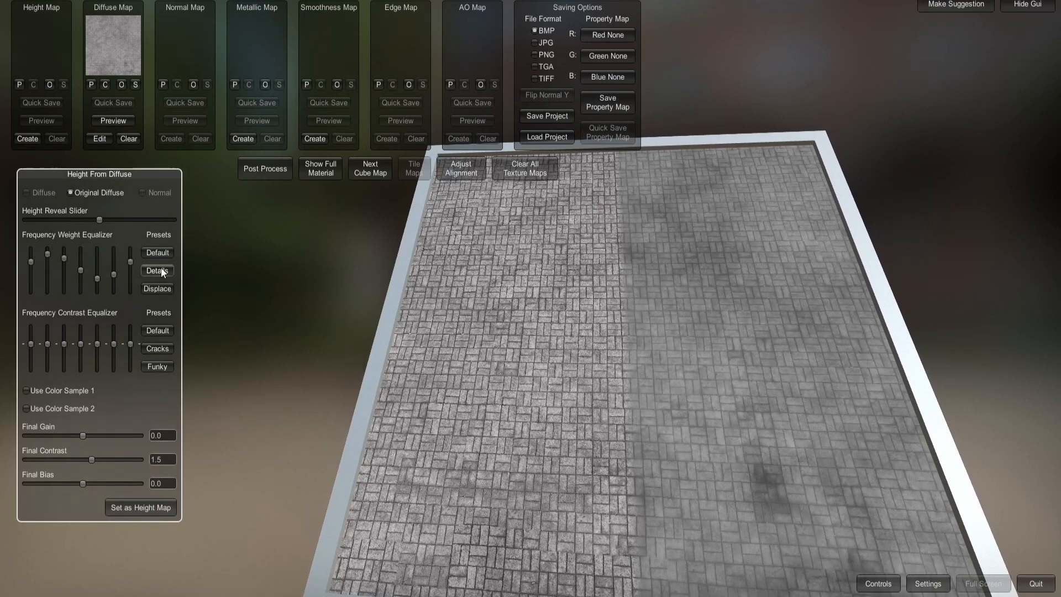
pyautogui.click(157, 350)
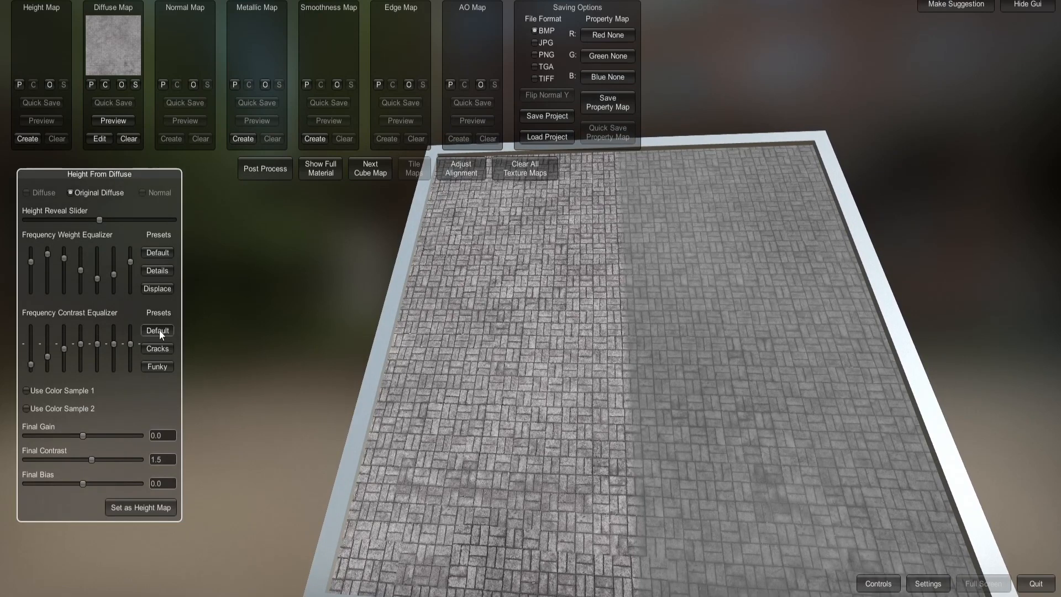
pyautogui.click(159, 329)
pyautogui.click(161, 364)
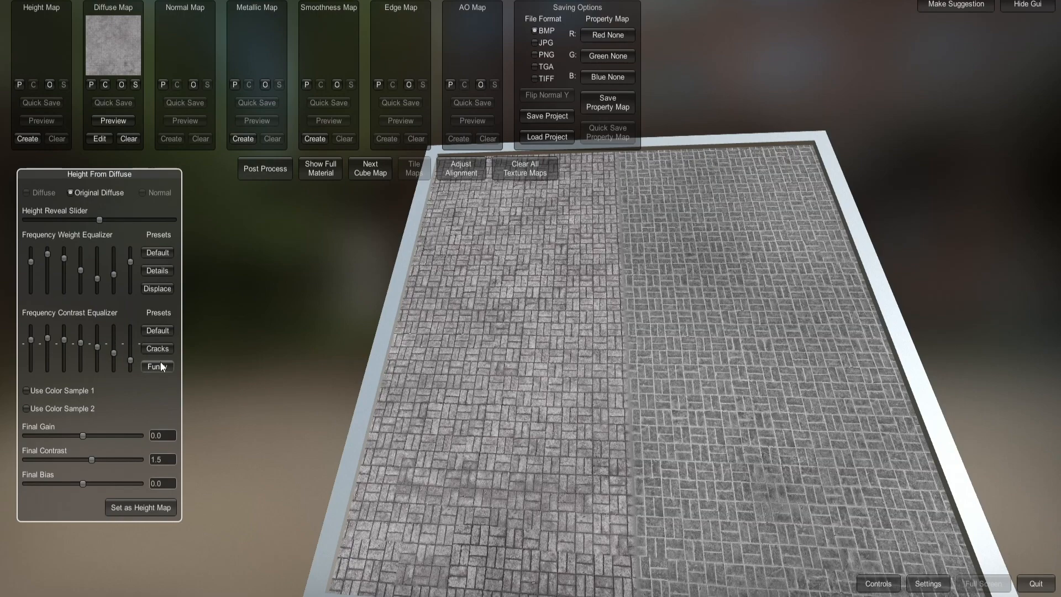
pyautogui.moveTo(738, 403); pyautogui.dragTo(793, 369, button='right')
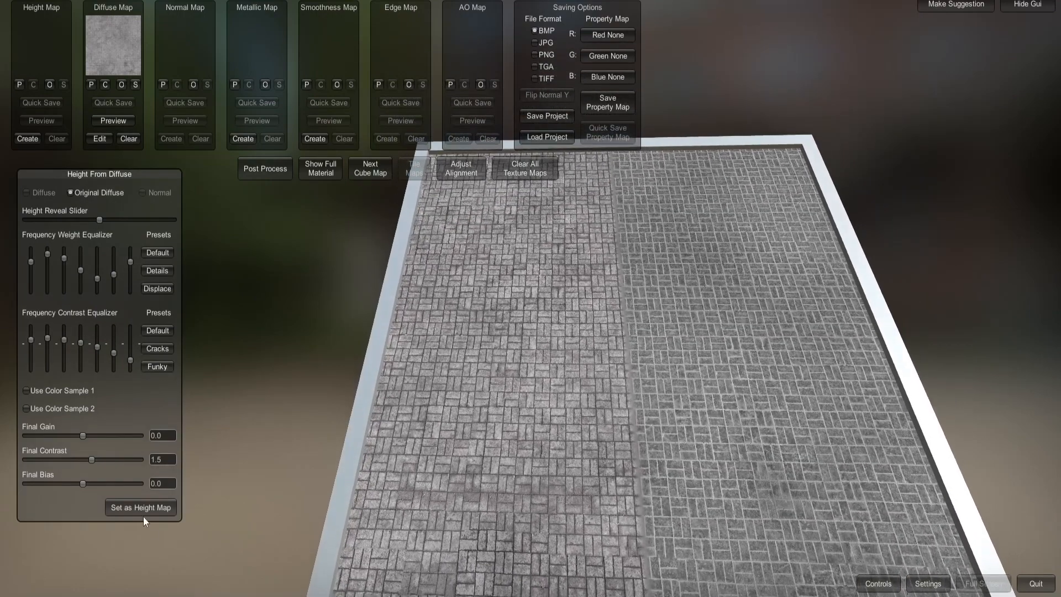
pyautogui.click(145, 506)
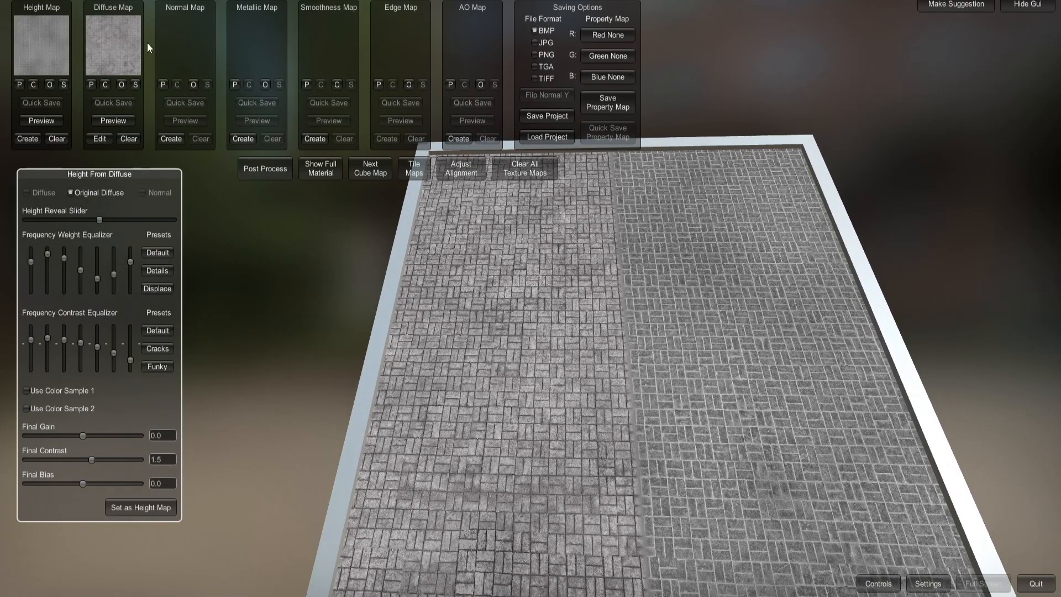
# Compare the Smooth and Crisp normal presets, and set the normal map using the Default frequency preset.
pyautogui.click(175, 139)
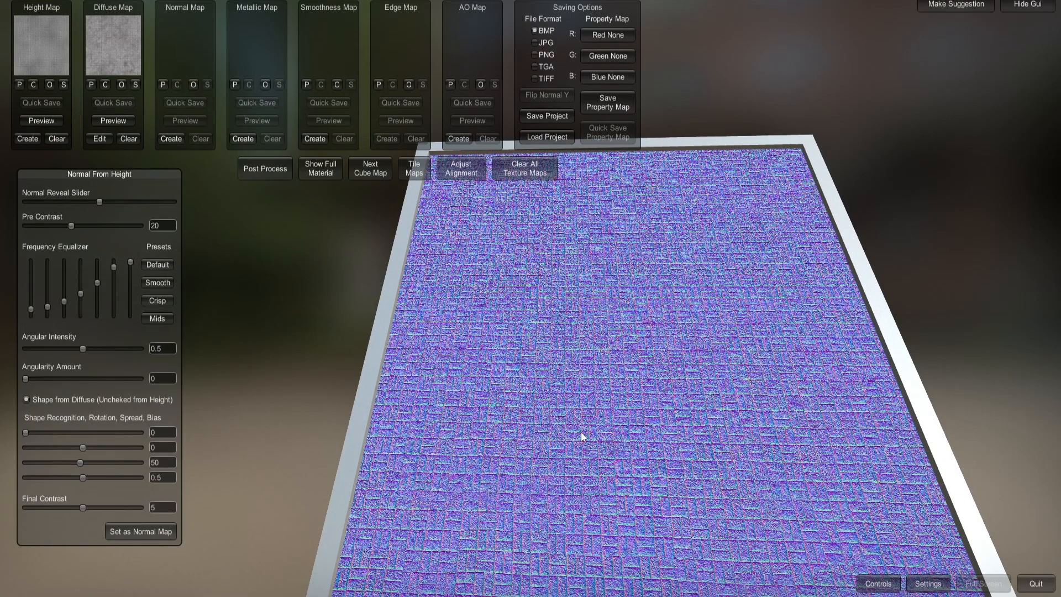
pyautogui.click(165, 283)
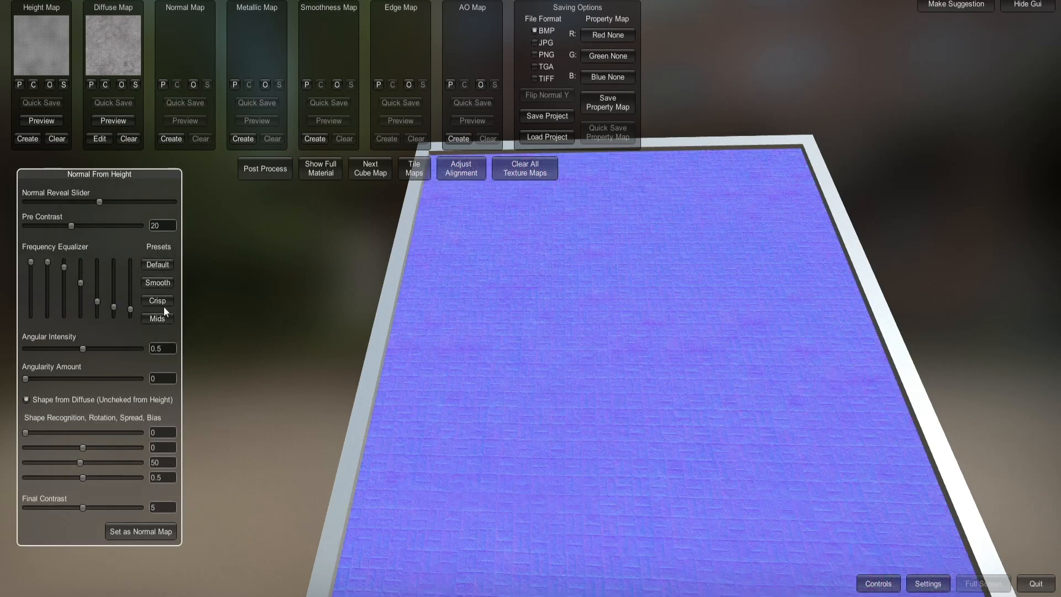
pyautogui.click(164, 302)
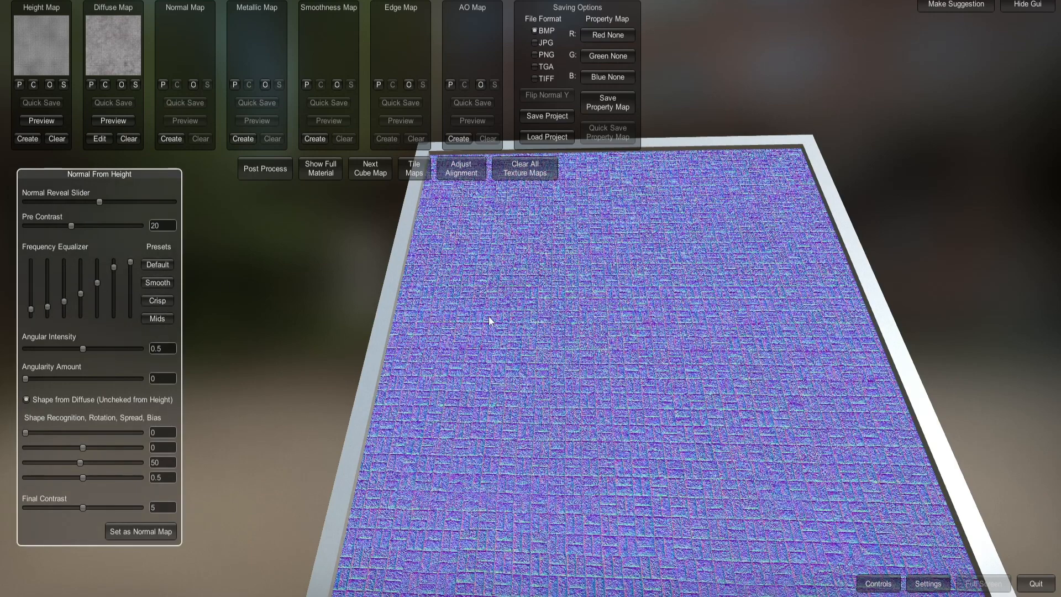
pyautogui.click(158, 267)
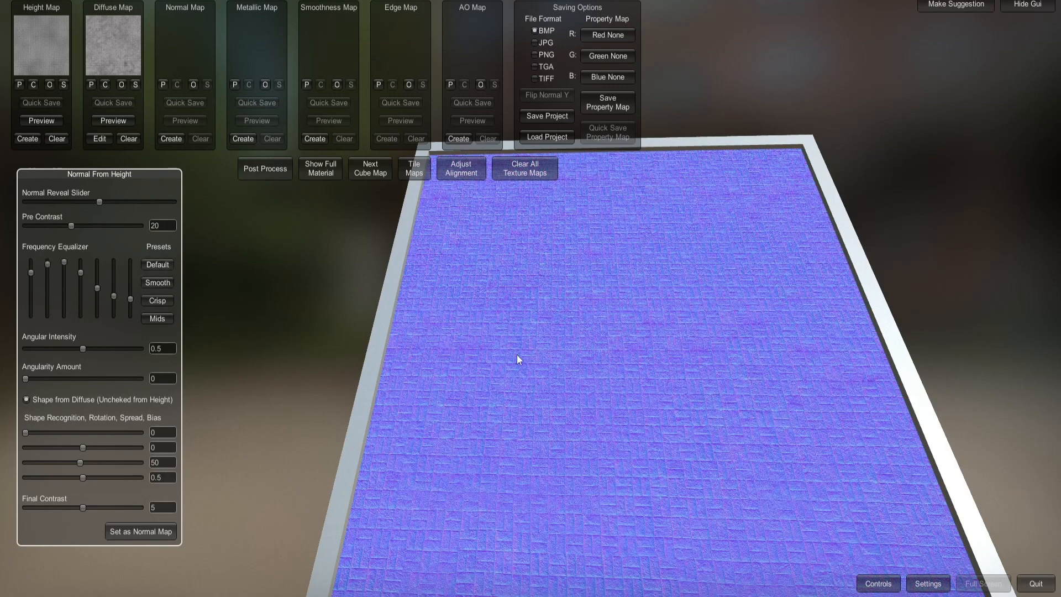
pyautogui.click(151, 533)
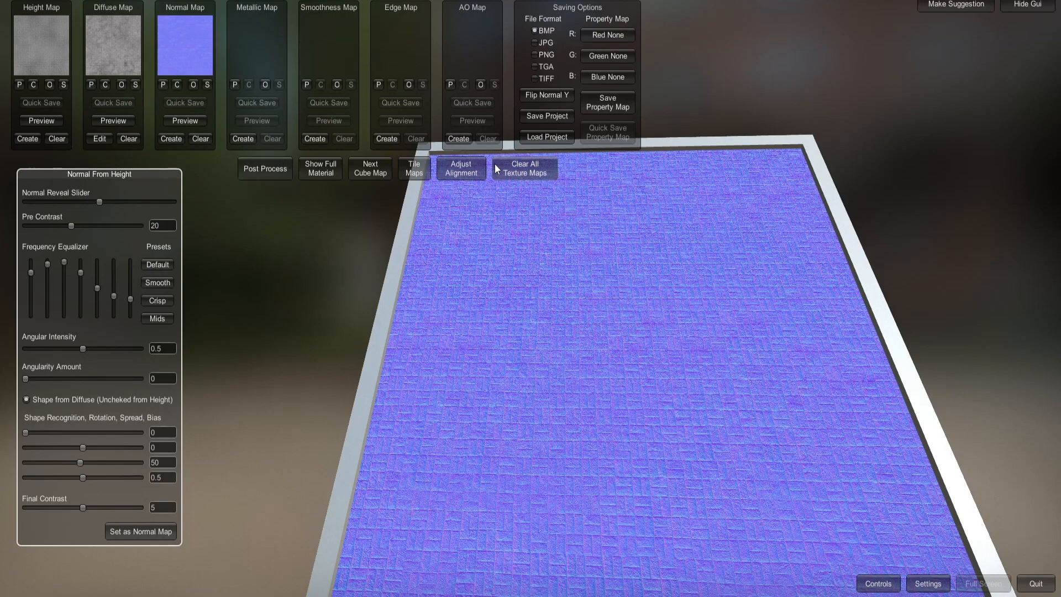
# Generate the pavement's AO map with the AO power reduced to 0.1.
pyautogui.click(460, 141)
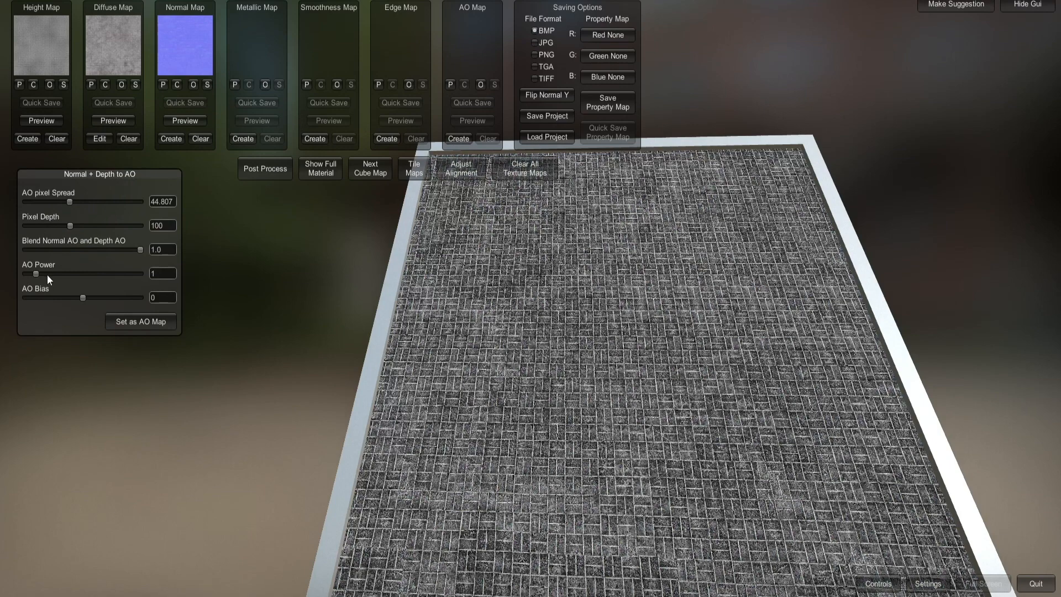
pyautogui.moveTo(48, 274)
pyautogui.mouseDown()
pyautogui.moveTo(66, 274)
pyautogui.moveTo(34, 270)
pyautogui.moveTo(114, 282)
pyautogui.moveTo(61, 280)
pyautogui.mouseUp()
pyautogui.click(68, 280)
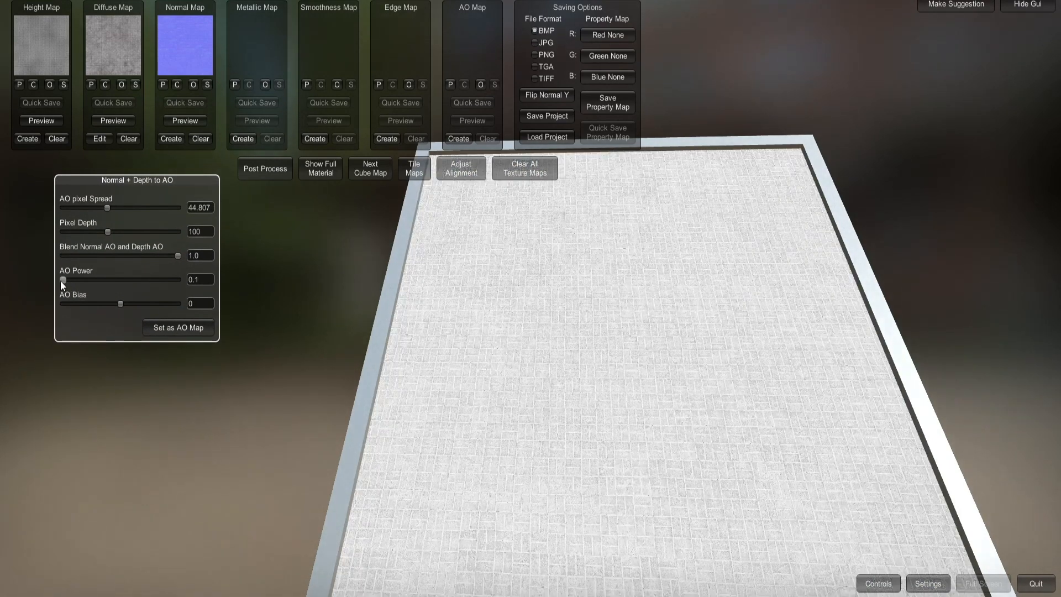
pyautogui.click(193, 330)
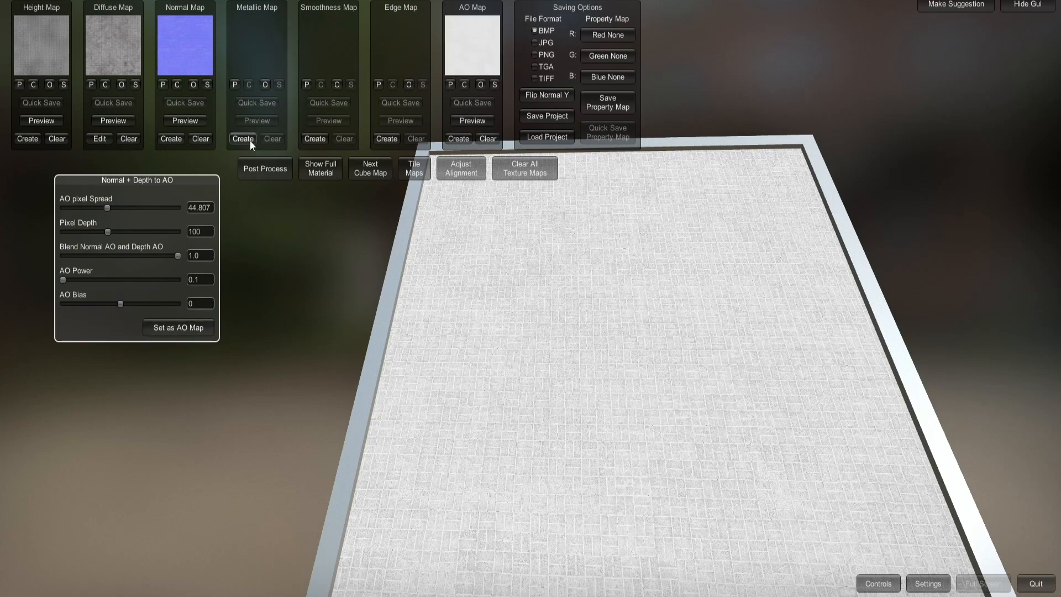
# Generate the metallic map from the original diffuse with a blur size of 60.
pyautogui.click(250, 141)
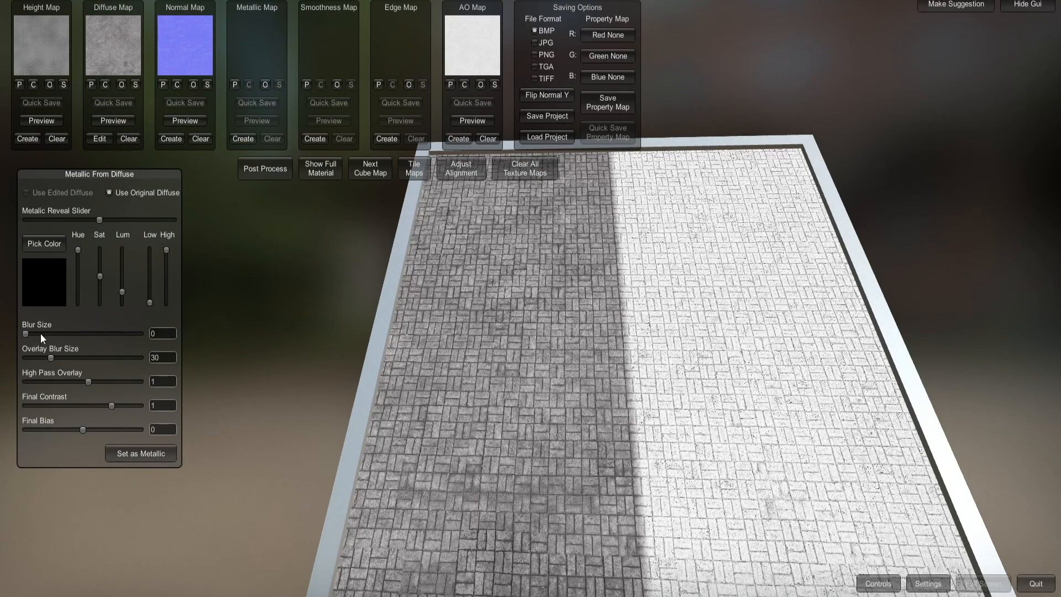
pyautogui.click(55, 332)
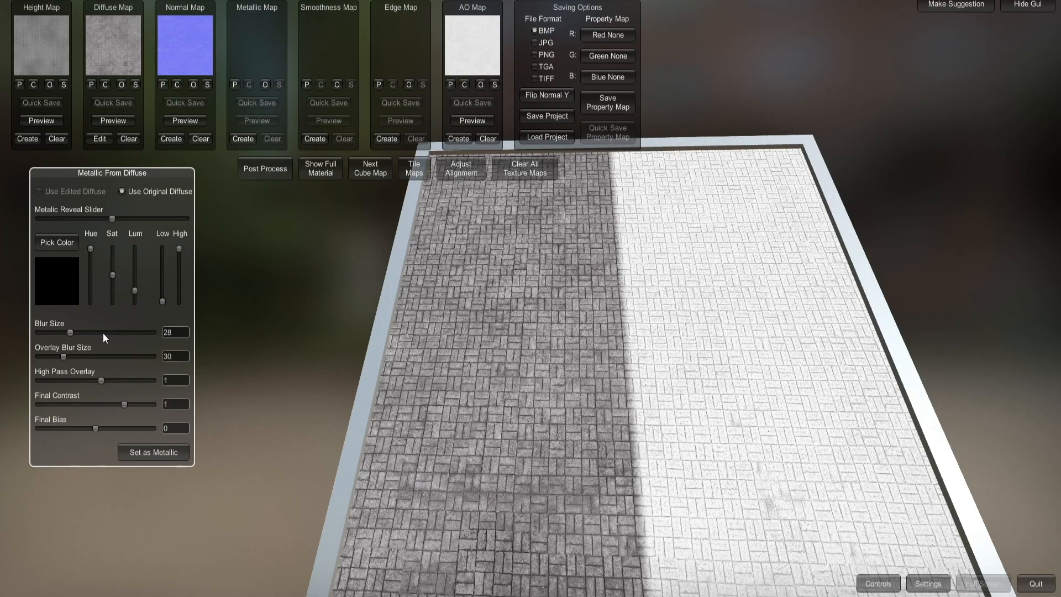
pyautogui.moveTo(125, 334); pyautogui.dragTo(114, 339)
pyautogui.click(149, 449)
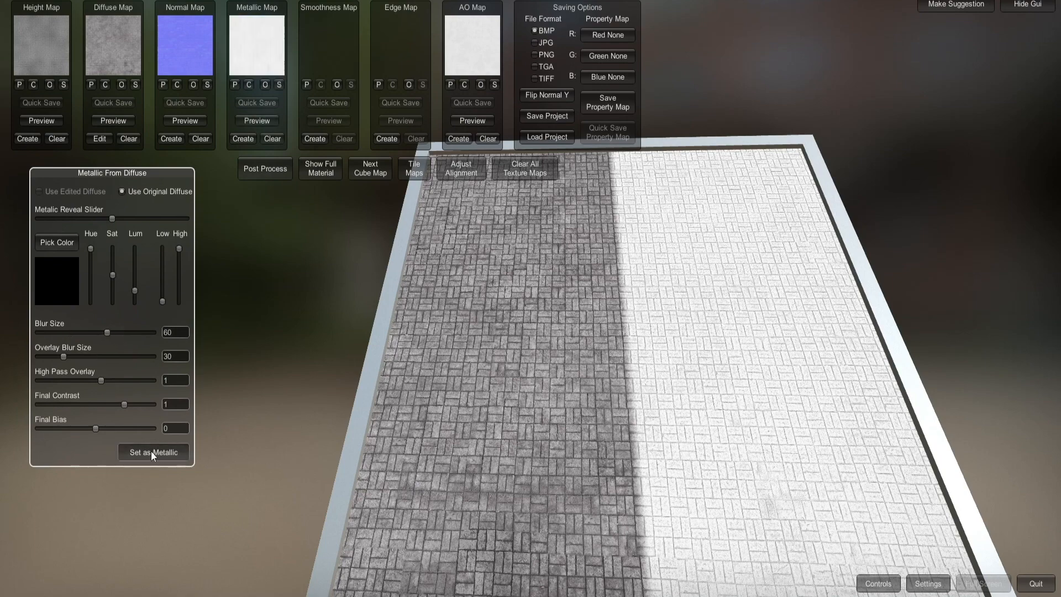
# Generate the smoothness map with metal smoothness 0.7163 and base smoothness 0.4653.
pyautogui.click(315, 139)
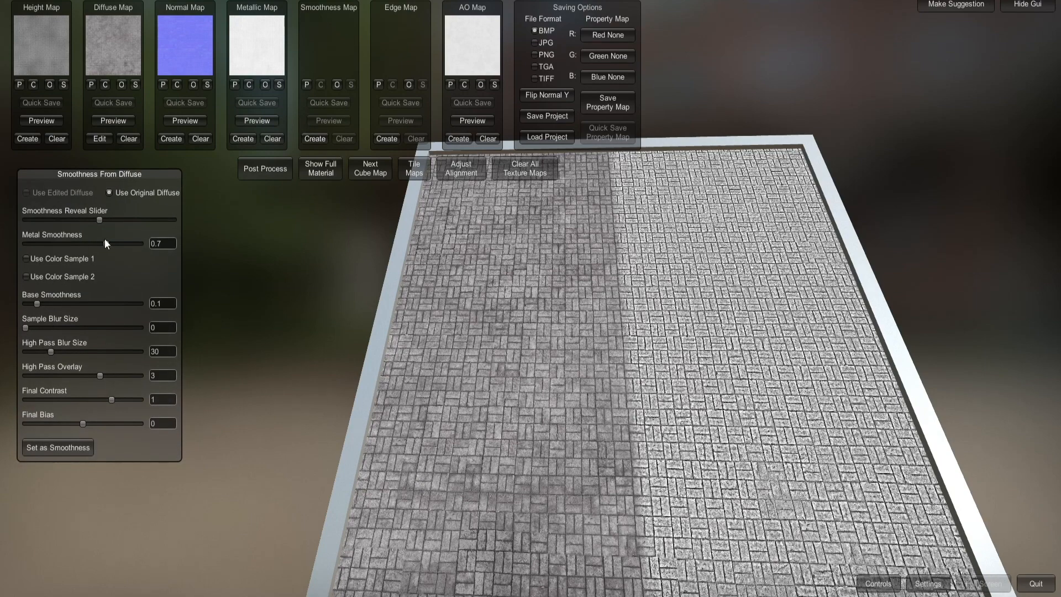
pyautogui.moveTo(102, 243); pyautogui.dragTo(122, 218)
pyautogui.moveTo(61, 300); pyautogui.dragTo(103, 301)
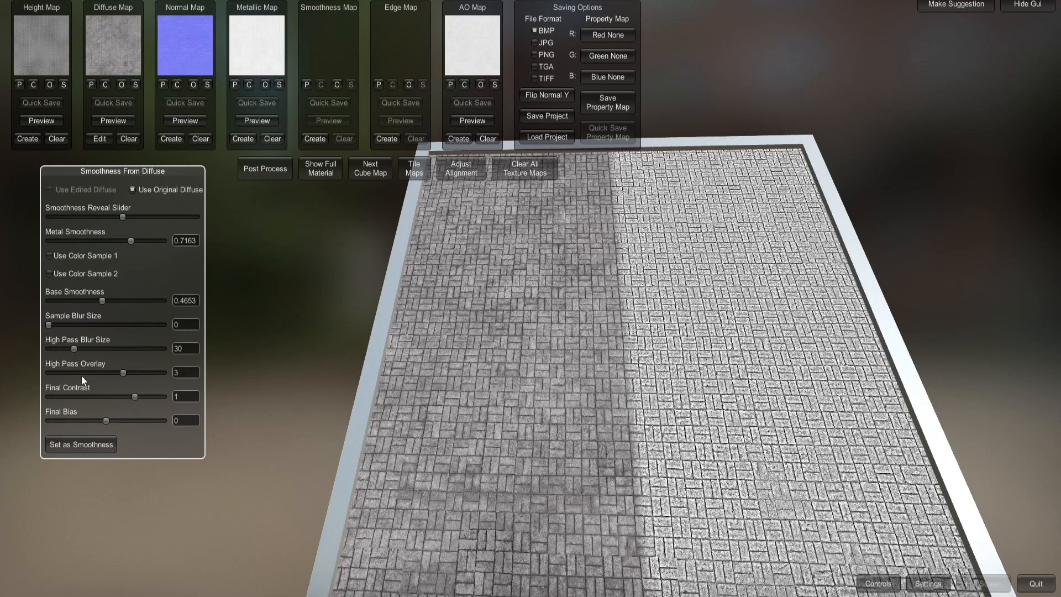
pyautogui.click(95, 448)
# Generate the edge map from the normal map with the default settings and show the full pavement material on the cube.
pyautogui.click(386, 138)
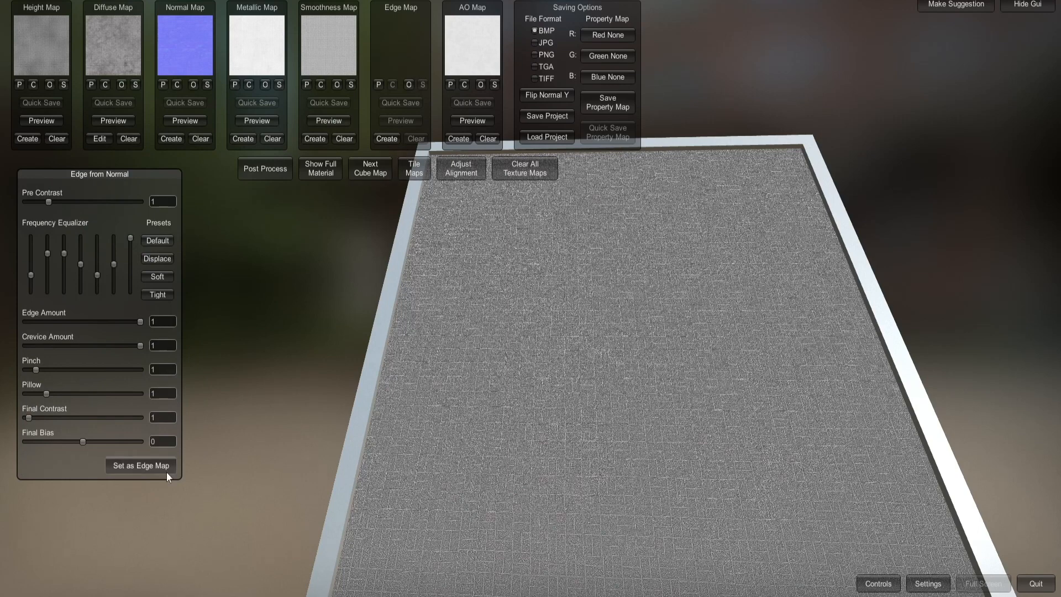
pyautogui.click(145, 465)
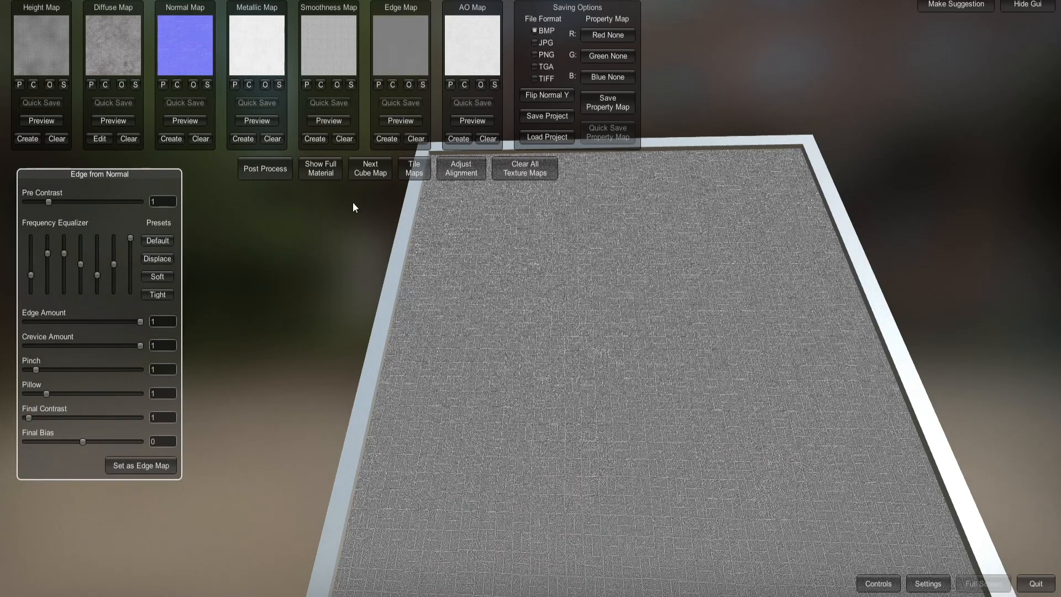
pyautogui.click(319, 170)
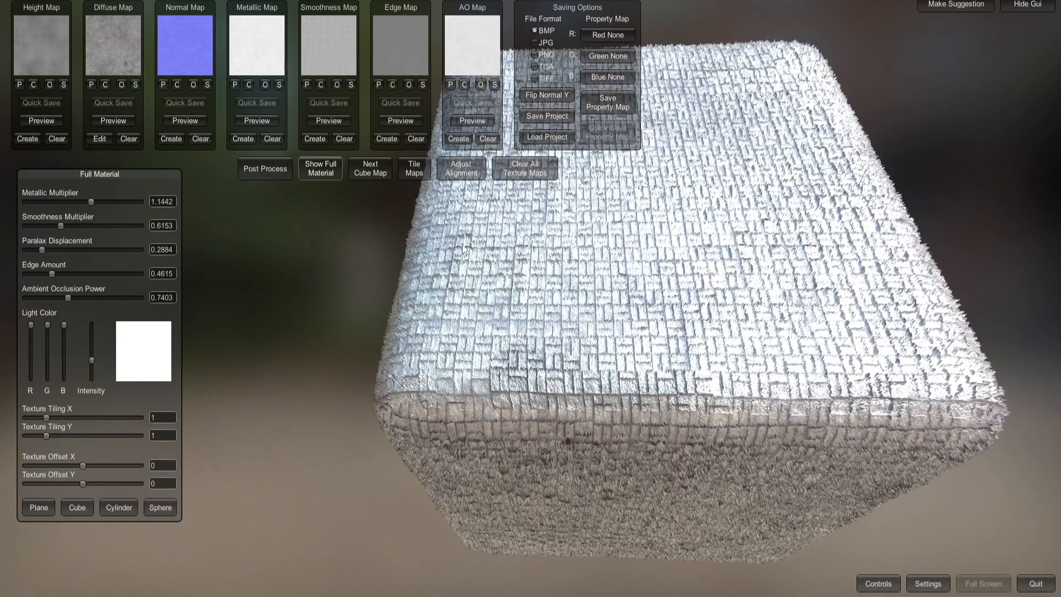
pyautogui.moveTo(789, 287); pyautogui.dragTo(855, 257, button='right')
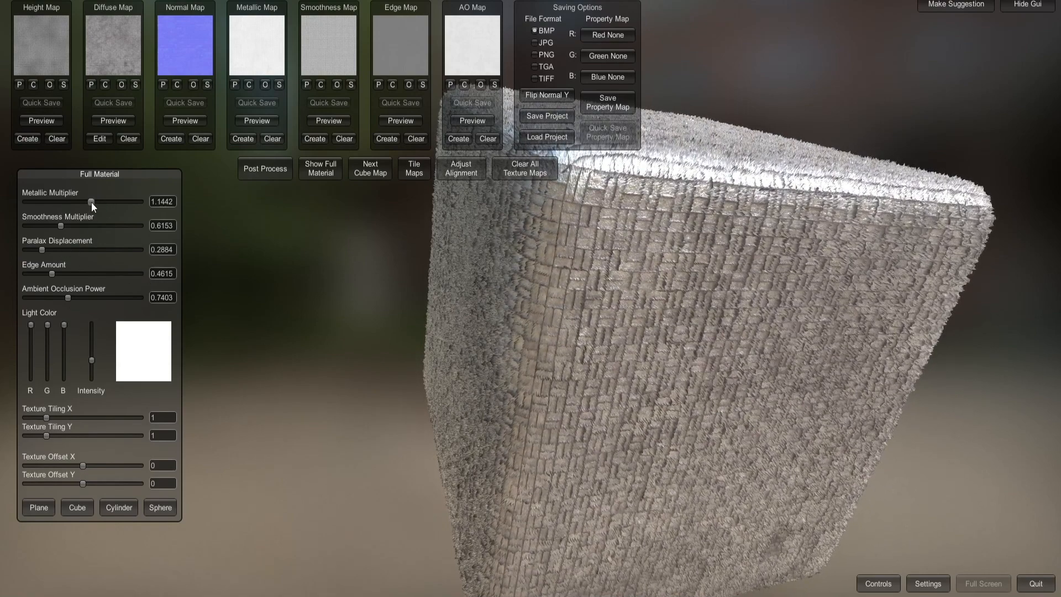
# Lower the metallic multiplier to 0.2019, the smoothness multiplier to 0.0576 and the parallax displacement to 0.0769.
pyautogui.moveTo(91, 201); pyautogui.dragTo(37, 202)
pyautogui.moveTo(637, 275); pyautogui.dragTo(546, 353, button='right')
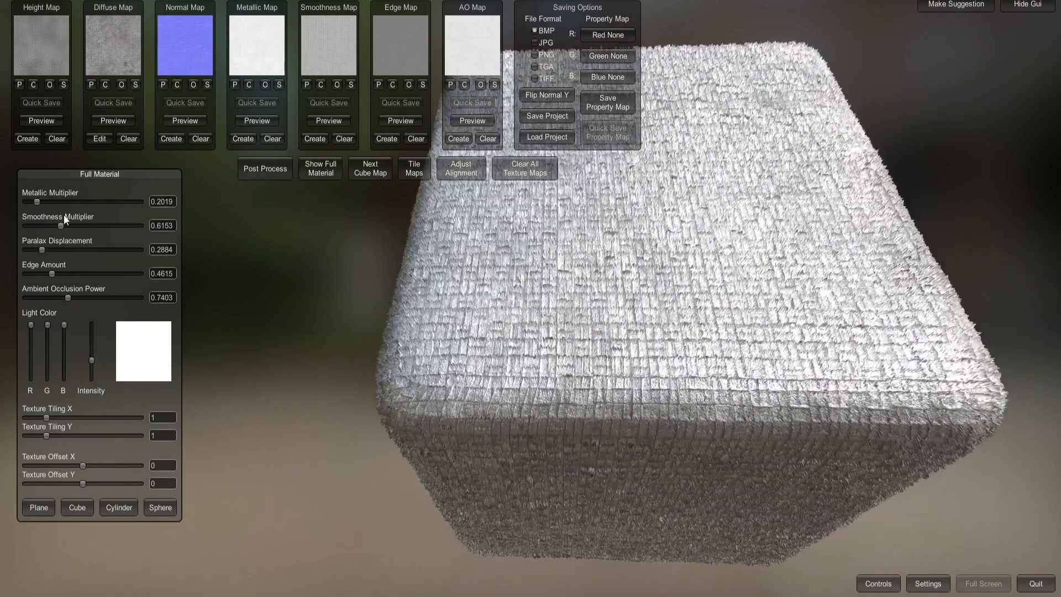
pyautogui.moveTo(59, 224); pyautogui.dragTo(31, 254)
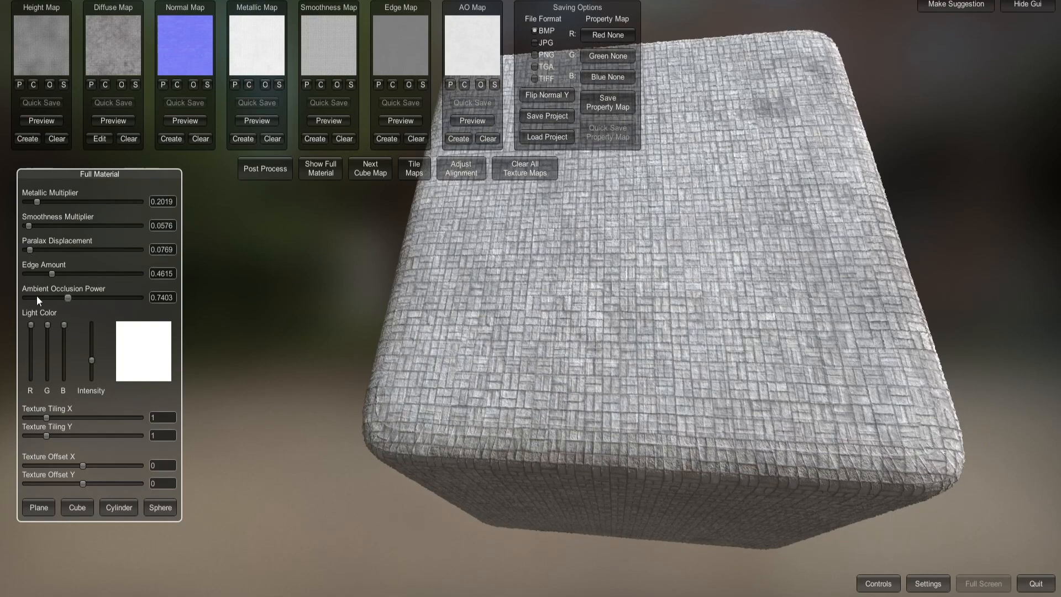
# Set the edge amount to 0.2596, the ambient occlusion power to 0.3653, and the texture tiling to 0.3875 in X and 0.4817 in Y.
pyautogui.moveTo(68, 297)
pyautogui.mouseDown()
pyautogui.moveTo(47, 298)
pyautogui.moveTo(58, 271)
pyautogui.moveTo(39, 269)
pyautogui.mouseUp()
pyautogui.moveTo(47, 418); pyautogui.dragTo(36, 436)
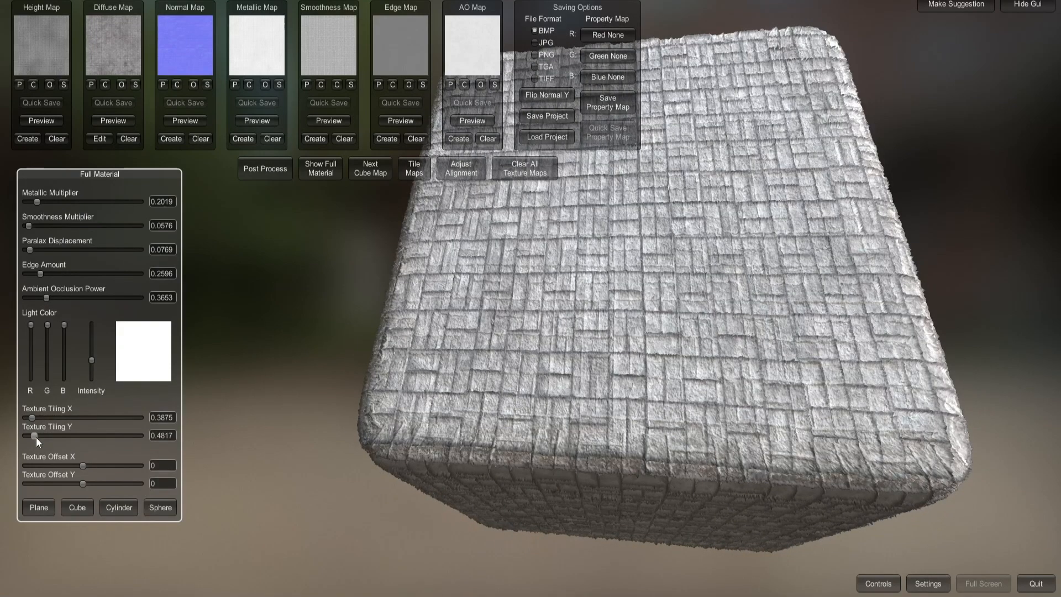
# Set the ambient occlusion power to 1.0865 and the parallax displacement to 0.0384 for the pavement material.
pyautogui.moveTo(725, 447); pyautogui.dragTo(806, 279)
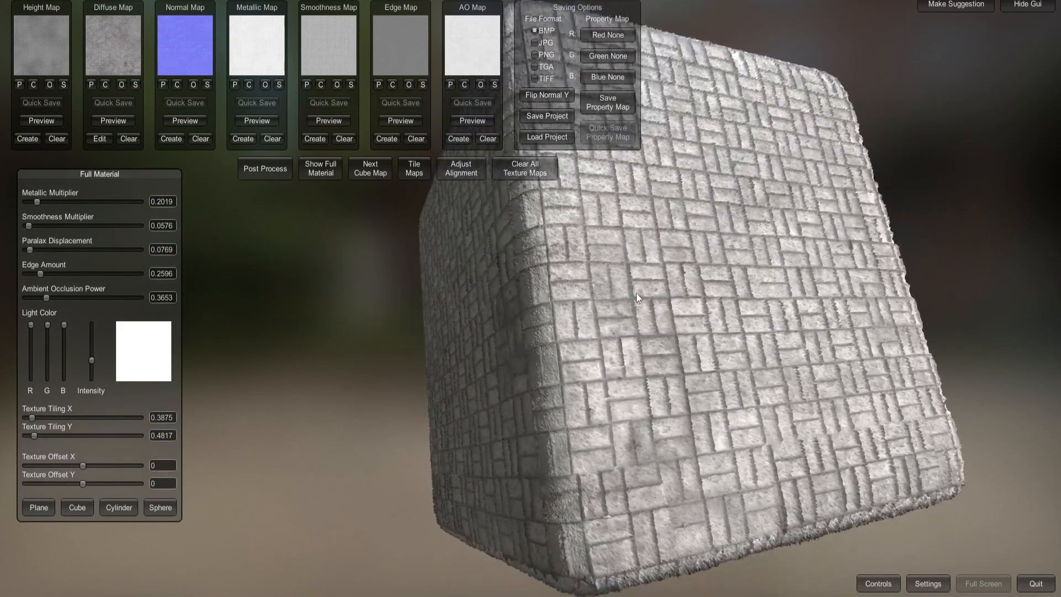
pyautogui.moveTo(636, 294); pyautogui.dragTo(756, 311, button='right')
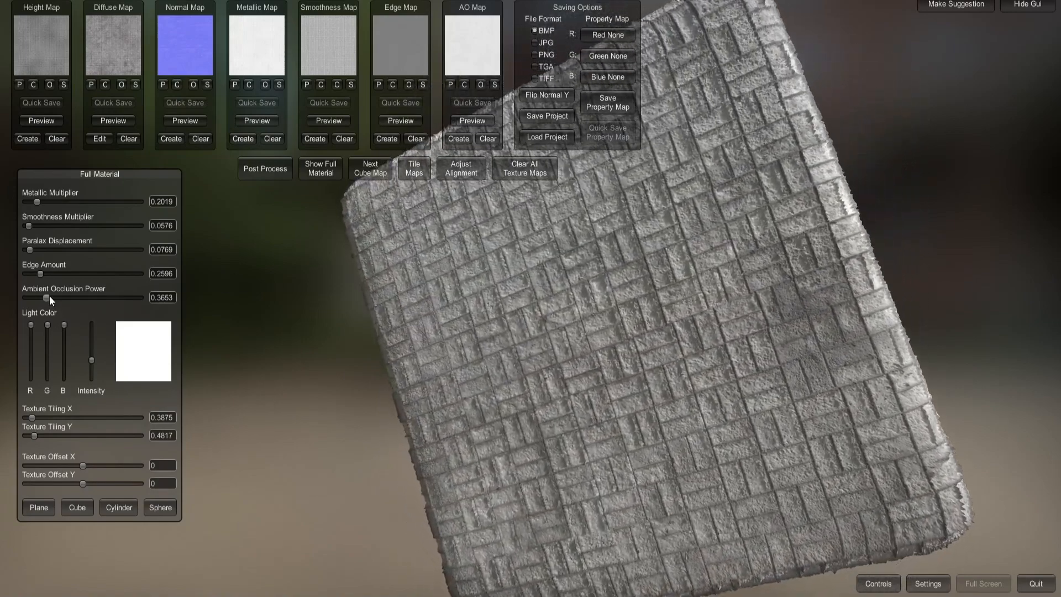
pyautogui.moveTo(49, 296)
pyautogui.mouseDown()
pyautogui.moveTo(153, 295)
pyautogui.moveTo(91, 306)
pyautogui.mouseUp()
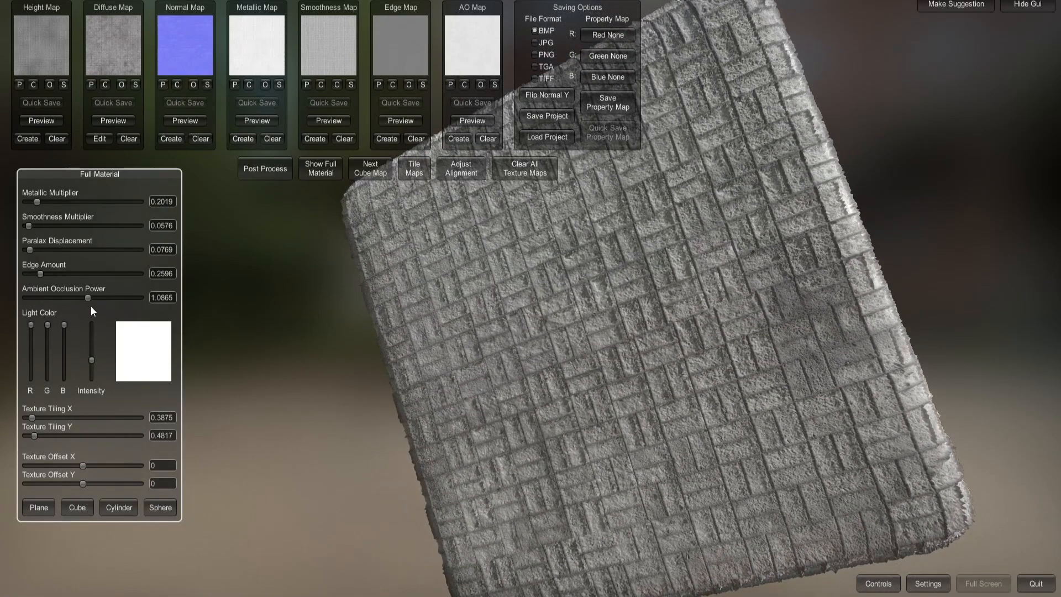
pyautogui.moveTo(31, 248); pyautogui.dragTo(29, 249)
# Inspect the pavement relief up close, then raise the edge amount to 1.5480 and the ambient occlusion power to 1.3269.
pyautogui.moveTo(878, 346); pyautogui.dragTo(777, 197, button='right')
pyautogui.scroll(5, 801, 190)
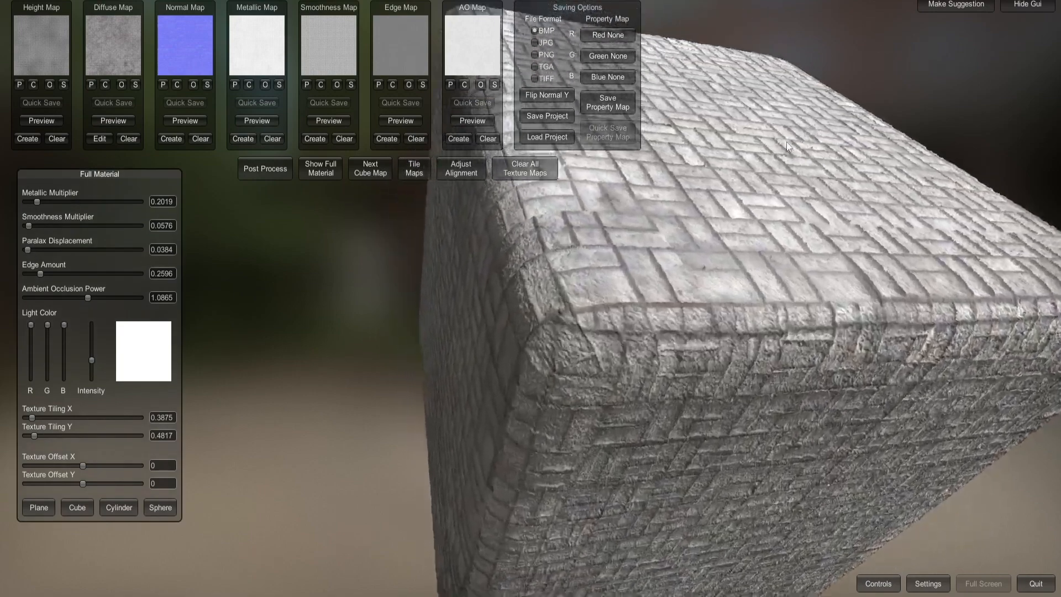
pyautogui.moveTo(827, 183); pyautogui.dragTo(766, 234, button='middle')
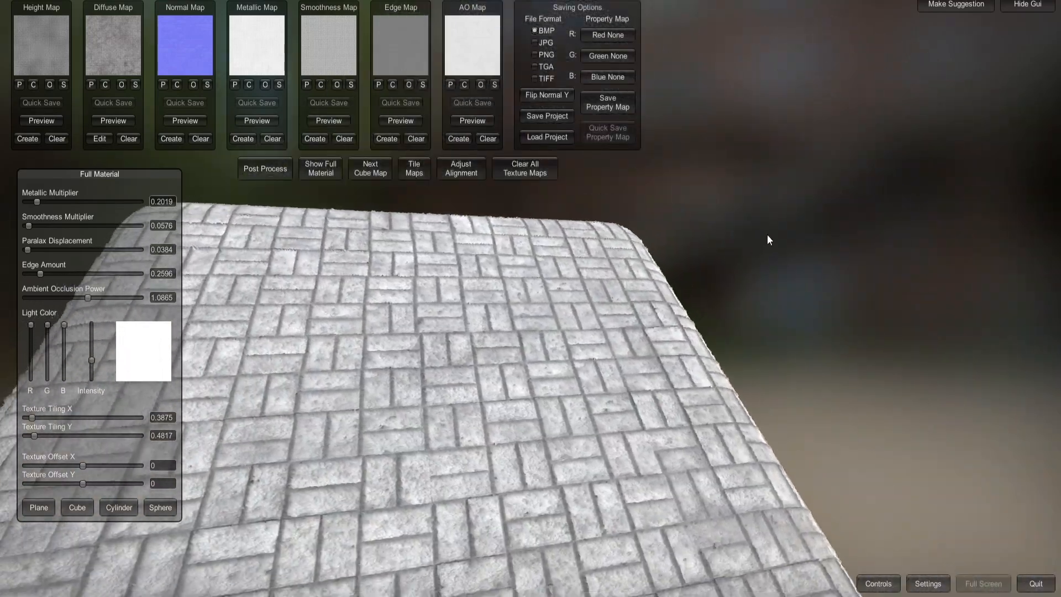
pyautogui.moveTo(717, 338); pyautogui.dragTo(758, 297, button='right')
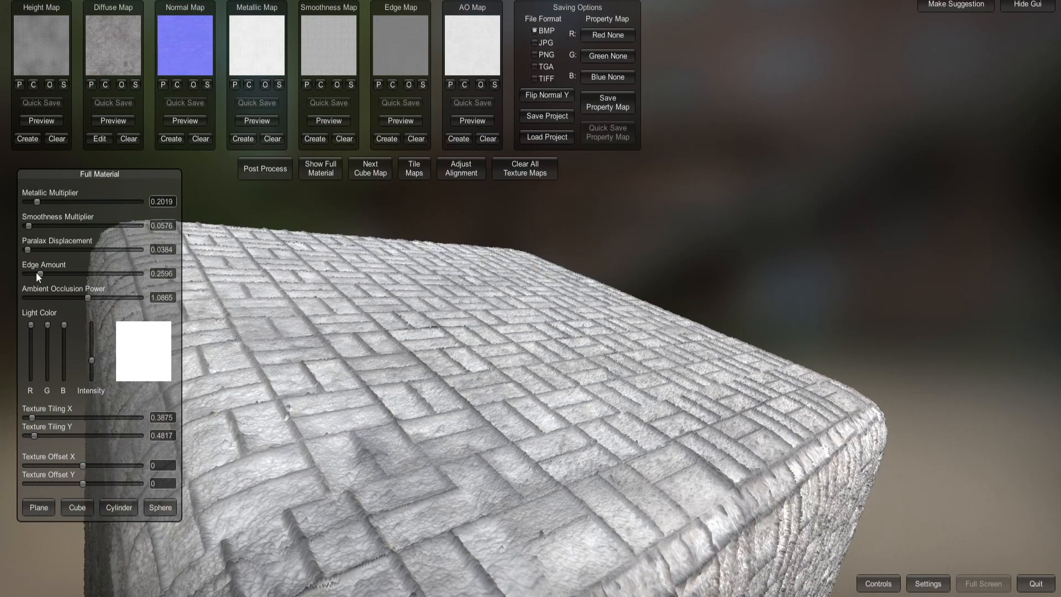
pyautogui.moveTo(37, 276)
pyautogui.mouseDown()
pyautogui.moveTo(115, 275)
pyautogui.moveTo(102, 300)
pyautogui.mouseUp()
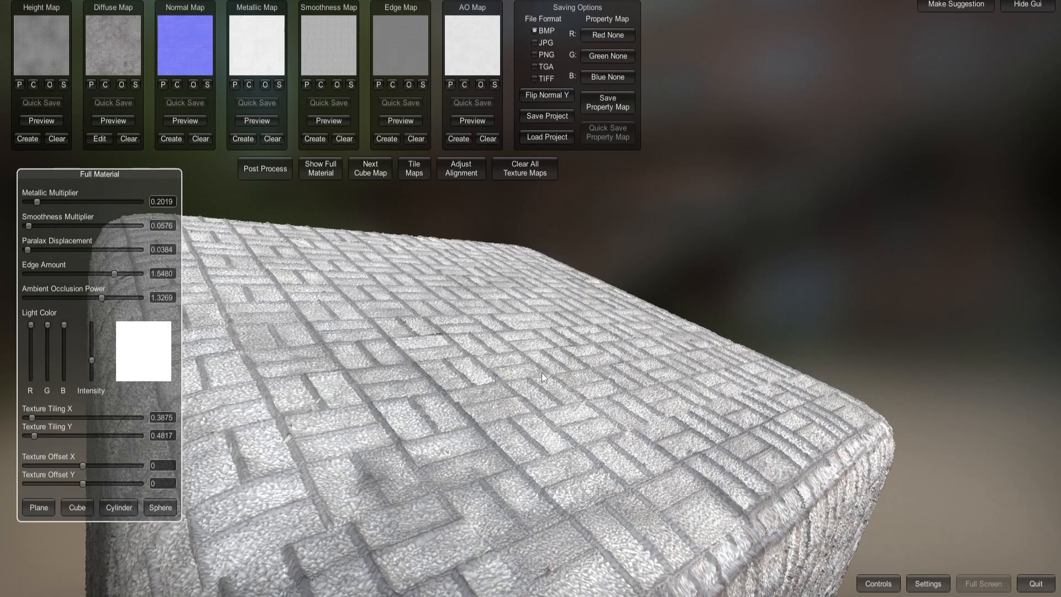
pyautogui.scroll(-2, 549, 332)
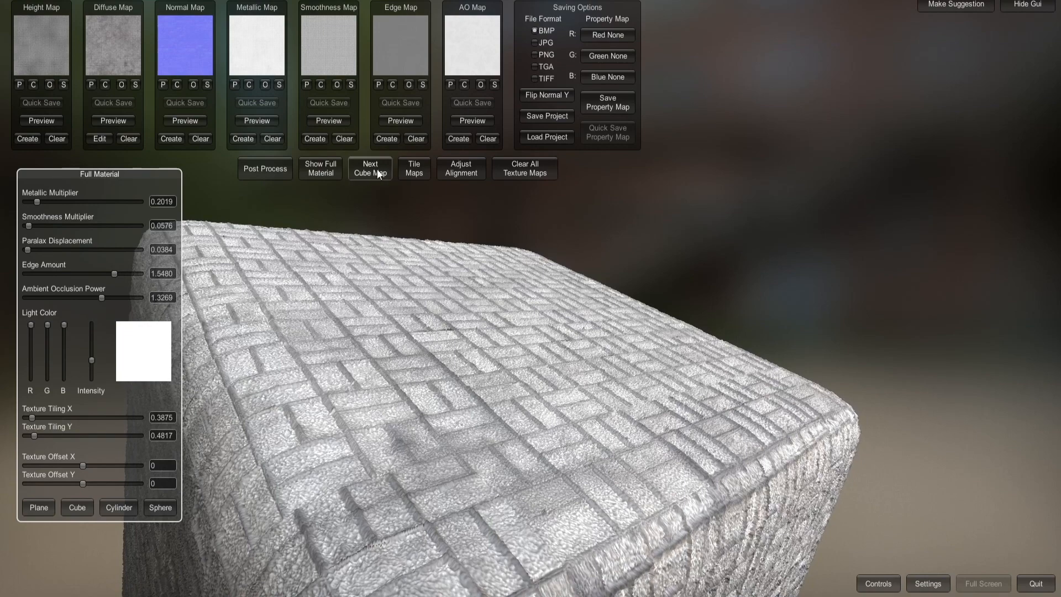
# Advance the preview environment by two cube maps to the dark green and brown surroundings.
pyautogui.click(377, 169)
pyautogui.moveTo(615, 372); pyautogui.dragTo(637, 249)
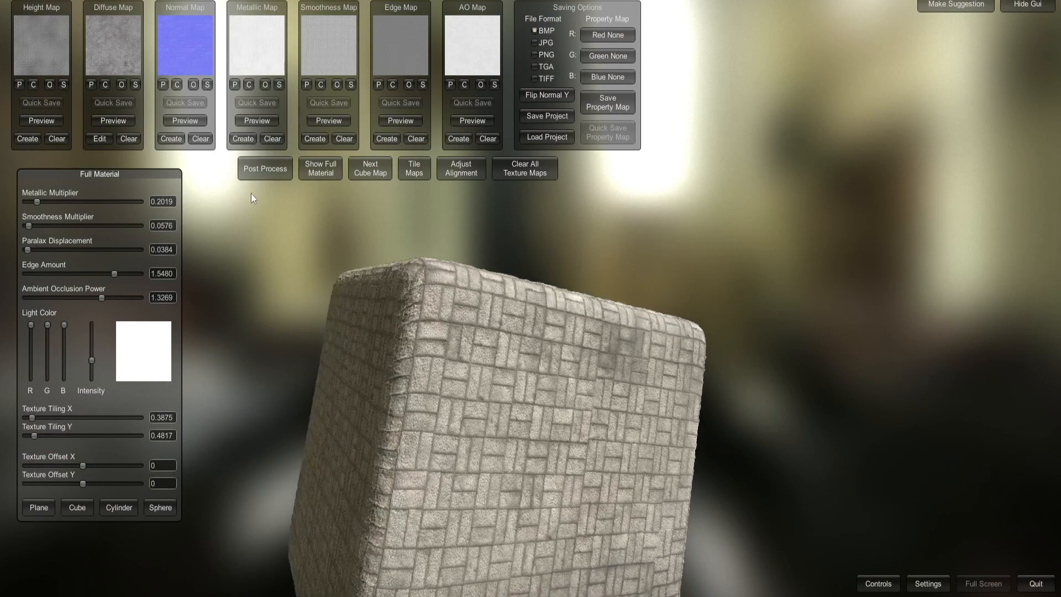
pyautogui.click(371, 168)
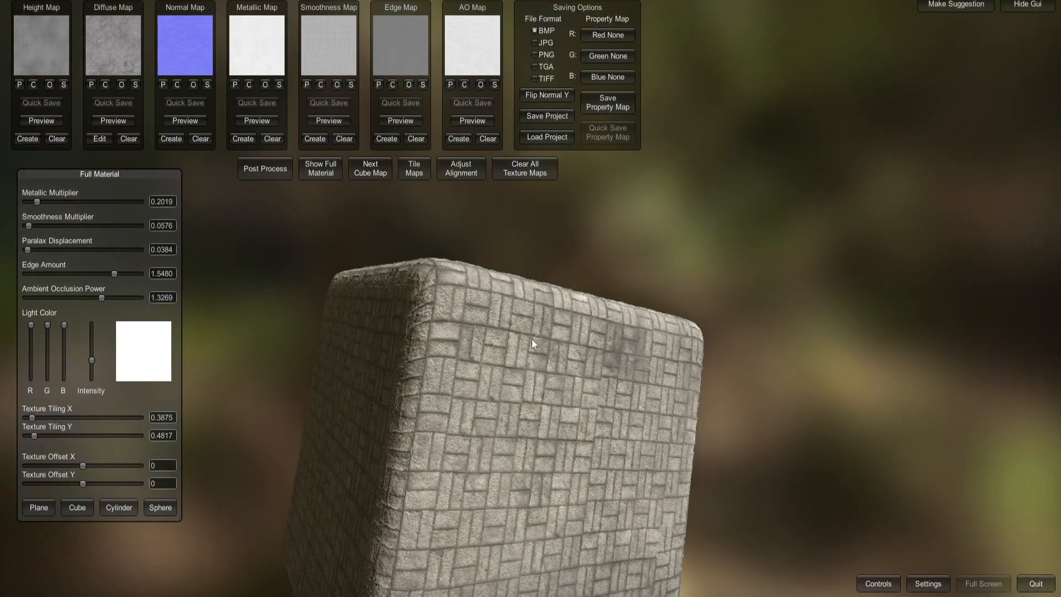
# Try a metallic multiplier of 0.5384 and a smoothness multiplier of 0.4038 on the pavement cube.
pyautogui.moveTo(531, 339); pyautogui.dragTo(717, 252)
pyautogui.moveTo(716, 251); pyautogui.dragTo(511, 371, button='right')
pyautogui.moveTo(37, 203)
pyautogui.mouseDown()
pyautogui.moveTo(78, 203)
pyautogui.moveTo(56, 202)
pyautogui.mouseUp()
pyautogui.moveTo(28, 227); pyautogui.dragTo(49, 228)
pyautogui.moveTo(666, 463); pyautogui.dragTo(707, 516, button='right')
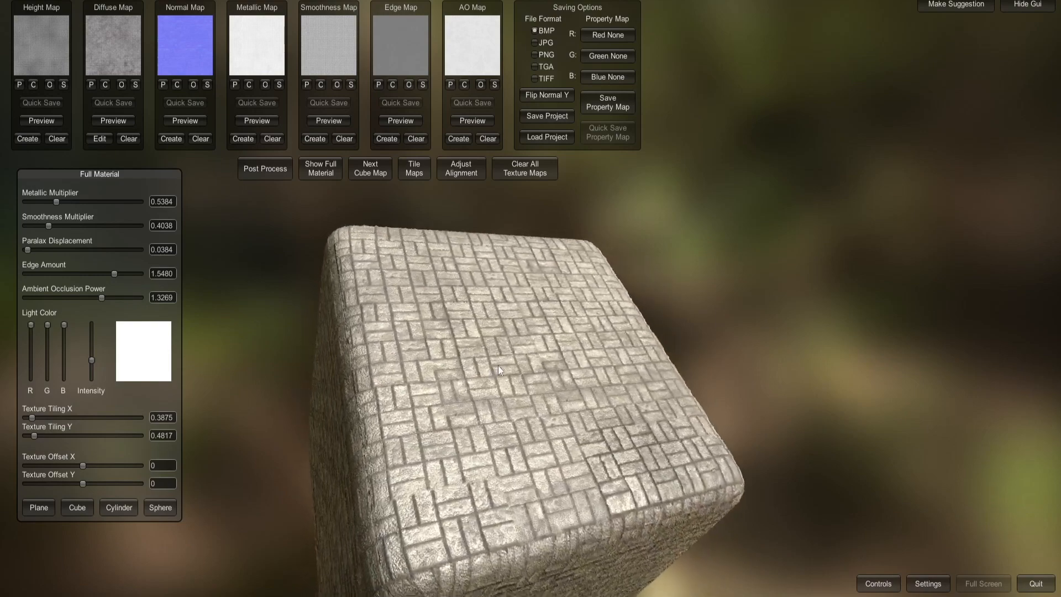
# Advance the preview environment by three more cube maps to the orange and green surroundings.
pyautogui.click(367, 167)
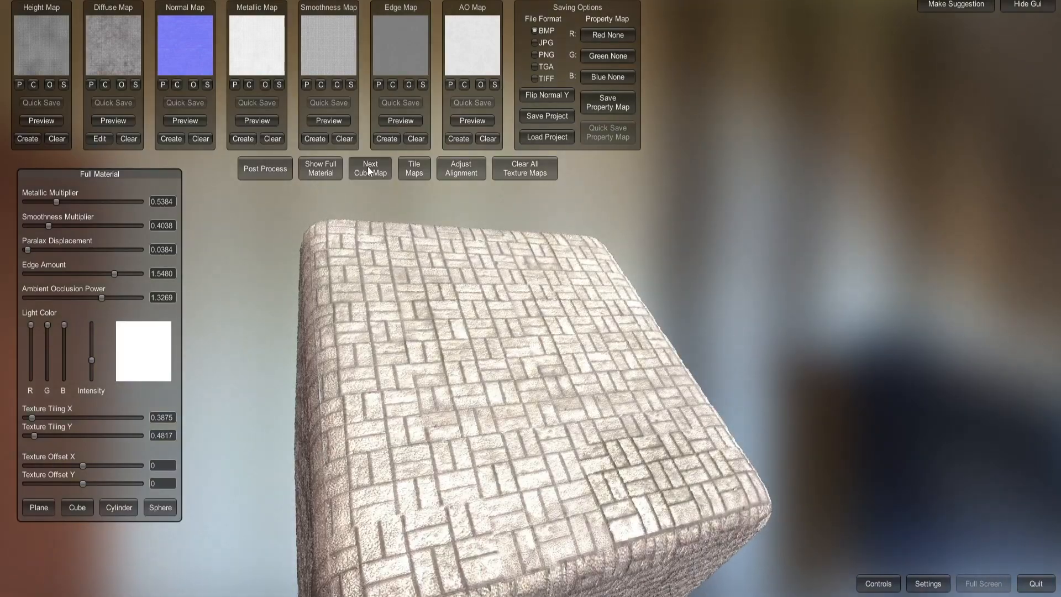
pyautogui.click(368, 167)
pyautogui.click(368, 168)
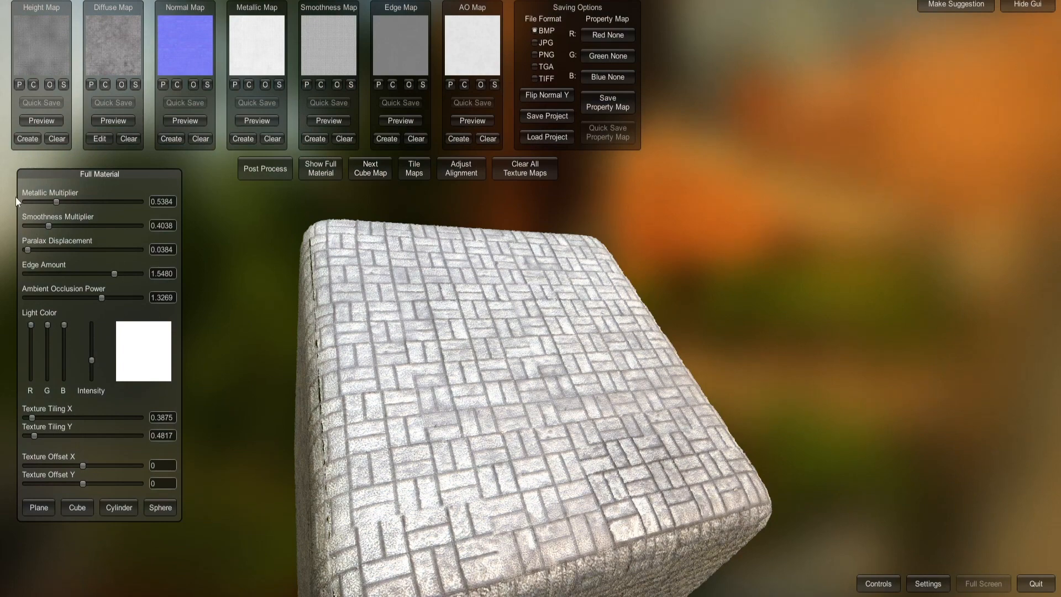
# Reduce the metallic multiplier to 0.2211 and the smoothness multiplier to 0.1730.
pyautogui.moveTo(57, 200); pyautogui.dragTo(39, 210)
pyautogui.moveTo(488, 407); pyautogui.dragTo(311, 403)
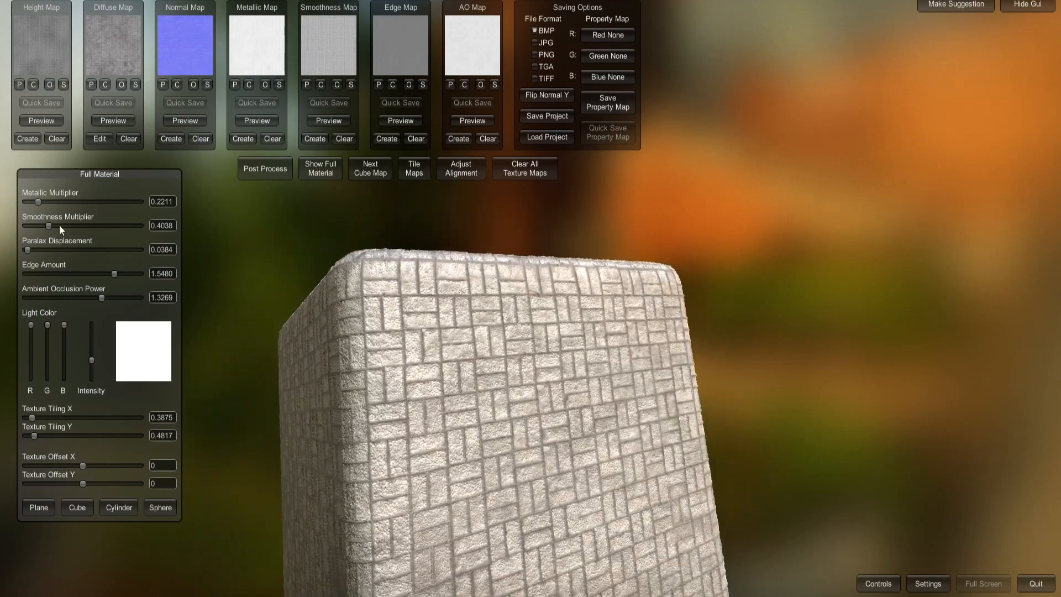
pyautogui.moveTo(44, 221); pyautogui.dragTo(35, 226)
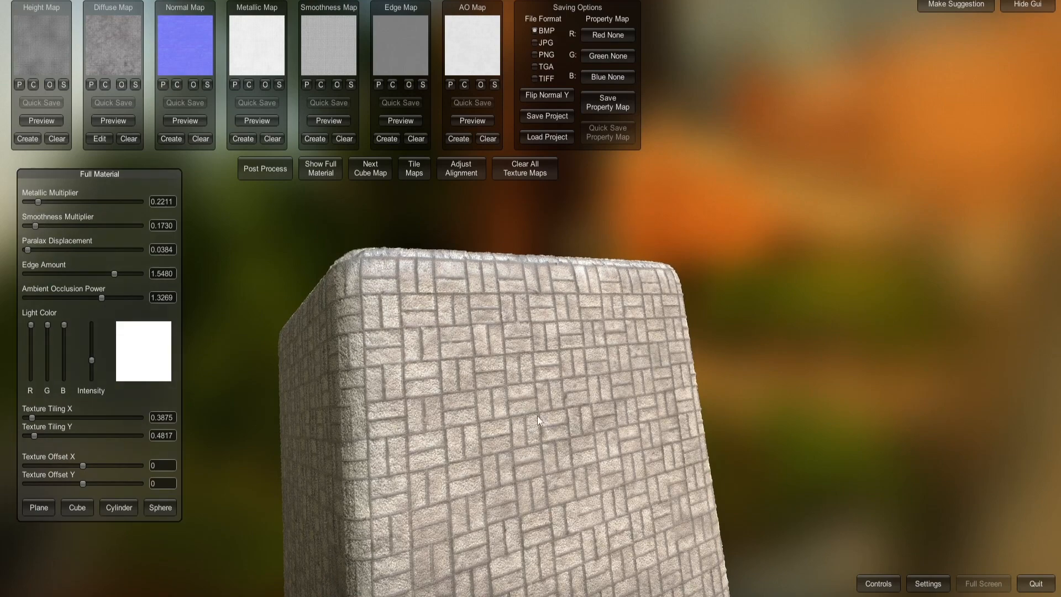
pyautogui.moveTo(537, 415); pyautogui.dragTo(523, 351)
# Try tiling the pavement maps with edge falloff 1, overlap X 0 and a test texture tiling of 0.4346, without setting the maps.
pyautogui.click(414, 168)
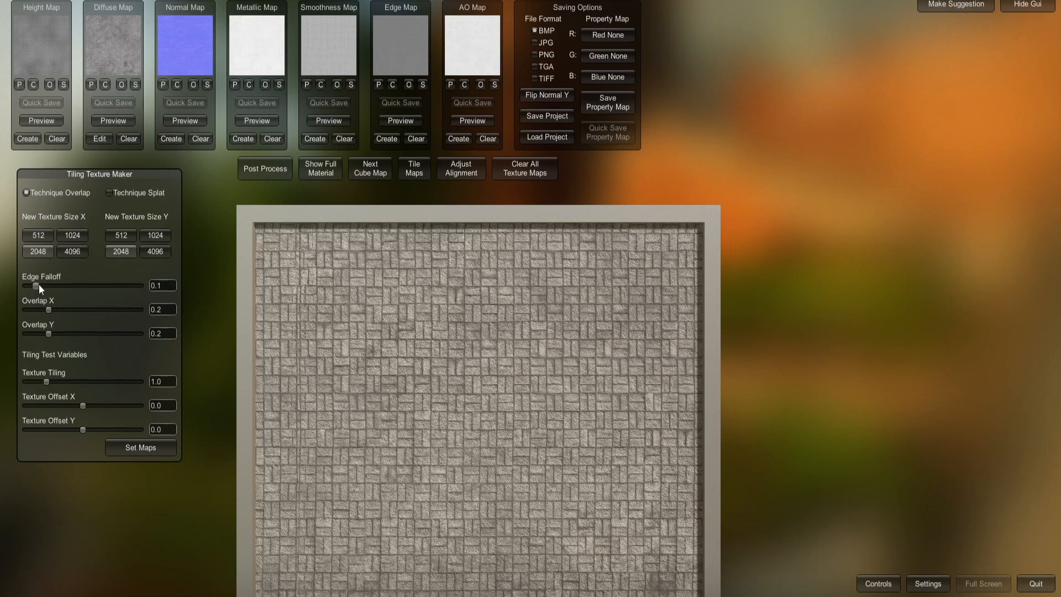
pyautogui.moveTo(52, 310); pyautogui.dragTo(44, 285)
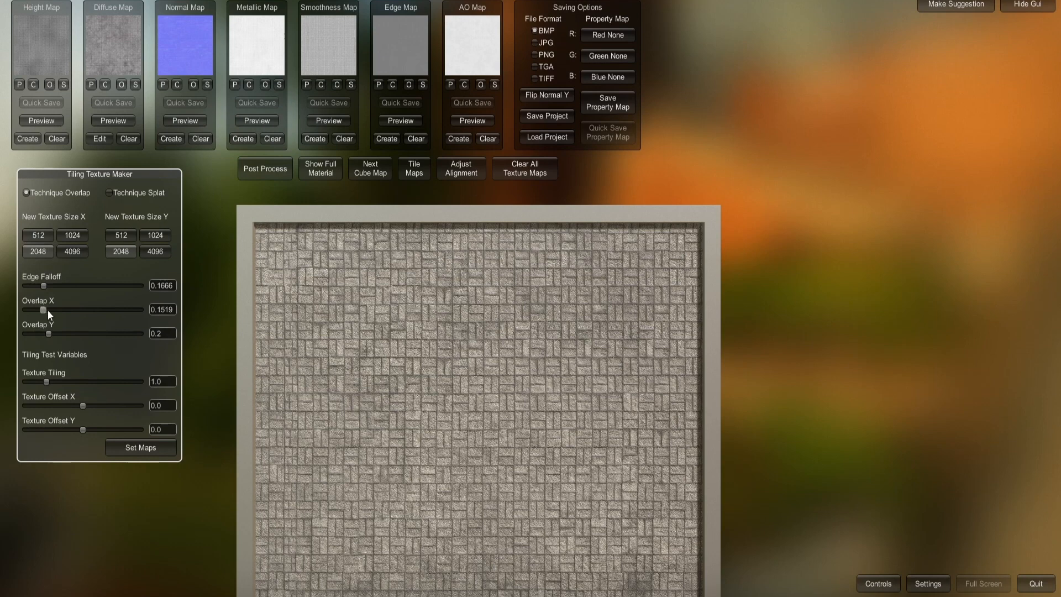
pyautogui.moveTo(47, 310); pyautogui.dragTo(68, 310)
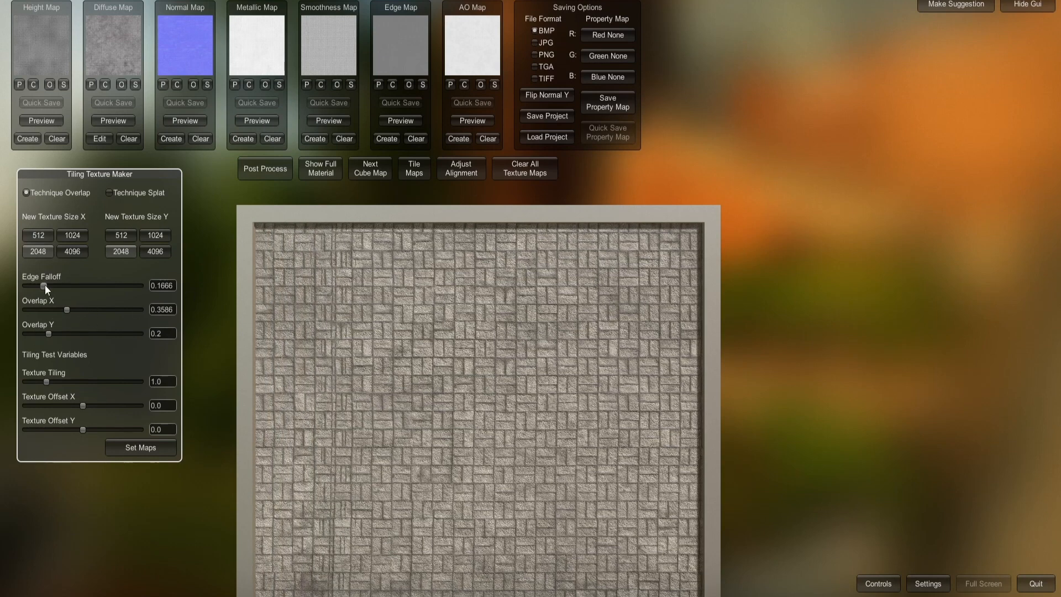
pyautogui.moveTo(45, 285); pyautogui.dragTo(103, 283)
pyautogui.moveTo(72, 310); pyautogui.dragTo(22, 301)
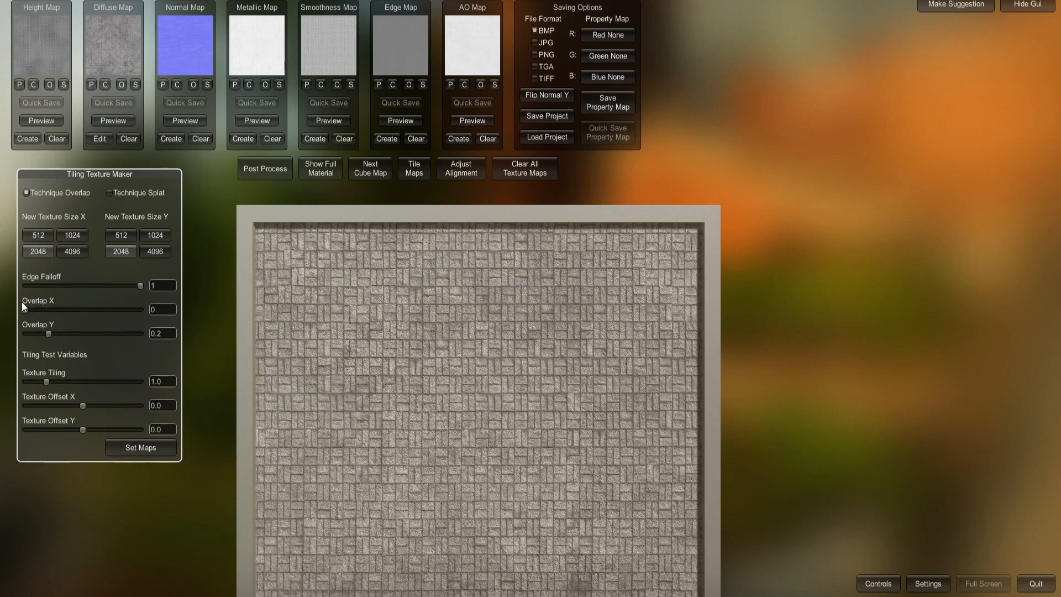
pyautogui.moveTo(48, 380)
pyautogui.mouseDown()
pyautogui.moveTo(30, 376)
pyautogui.moveTo(40, 379)
pyautogui.mouseUp()
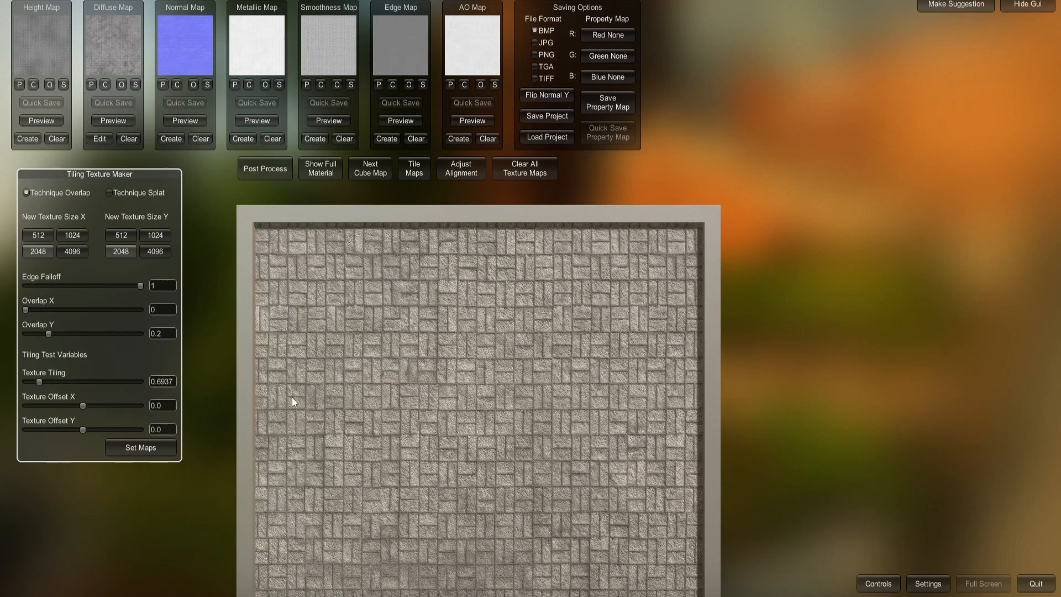
pyautogui.moveTo(34, 382); pyautogui.dragTo(31, 380)
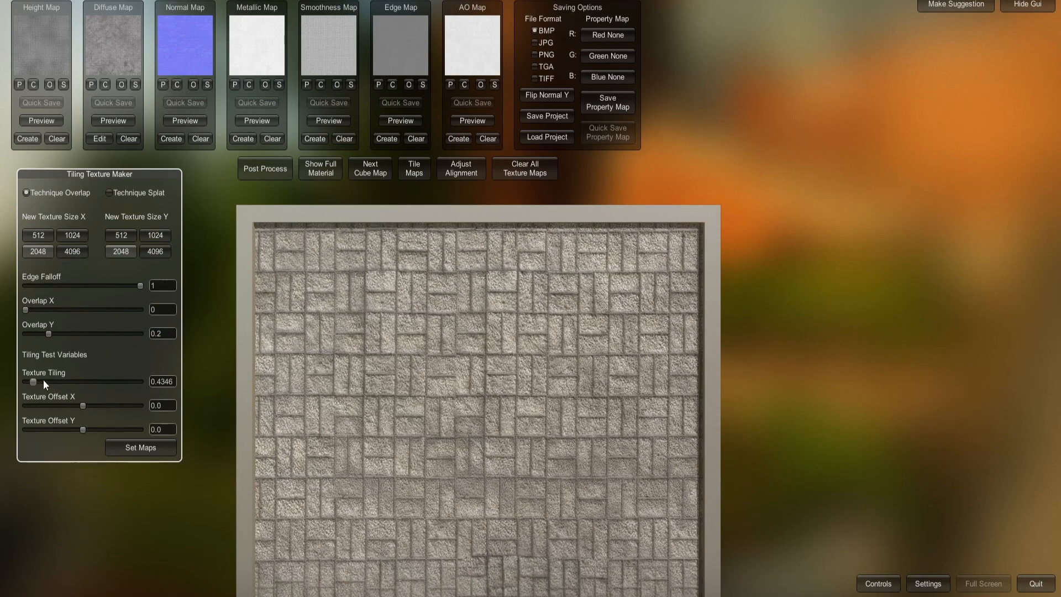
# Show the full pavement material again and examine the cube's faces and edges from several angles.
pyautogui.click(312, 168)
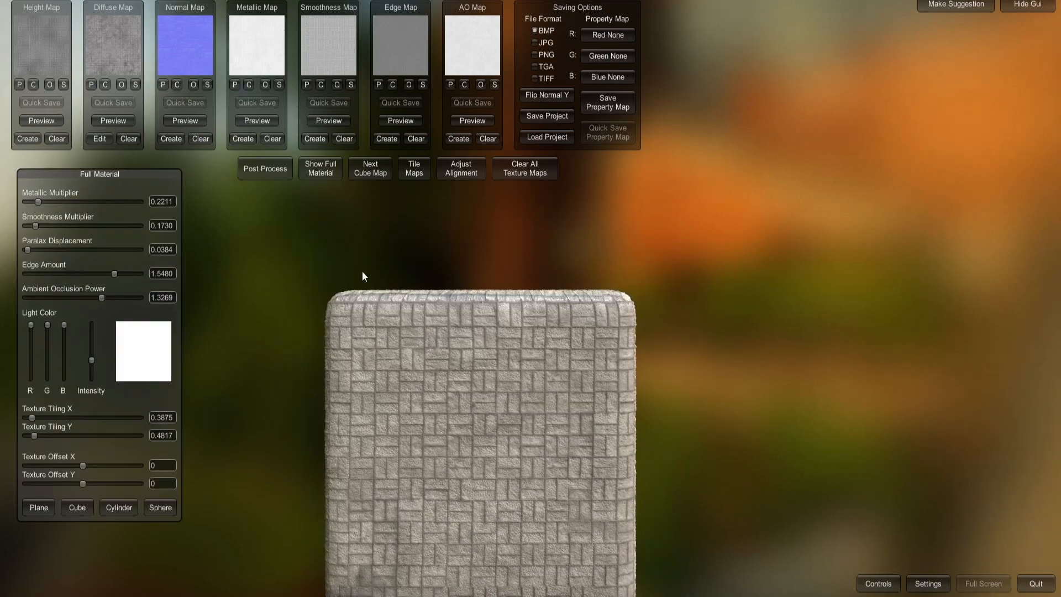
pyautogui.moveTo(362, 271); pyautogui.dragTo(671, 208)
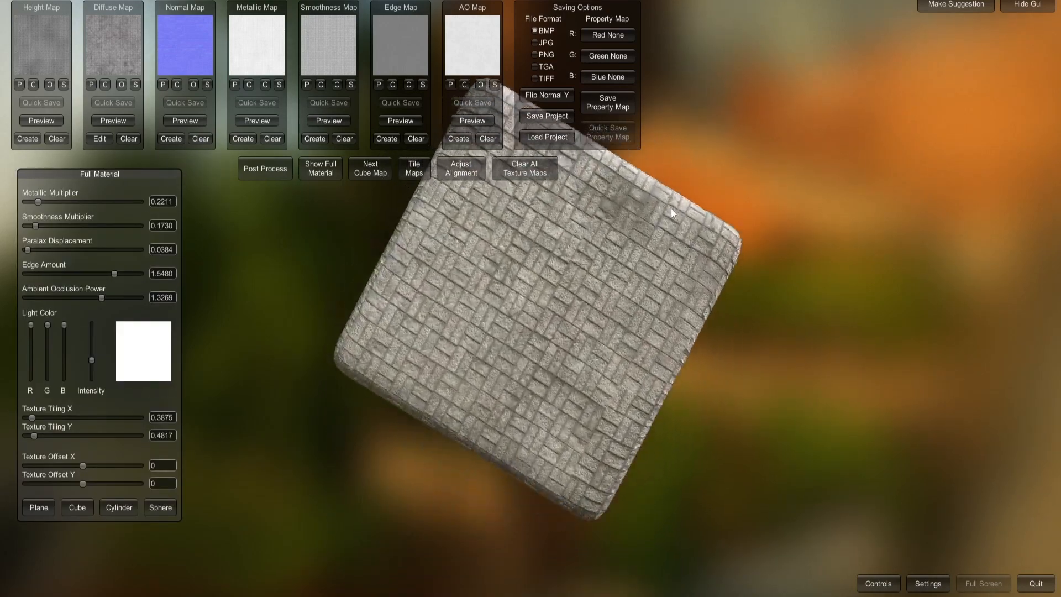
pyautogui.moveTo(671, 208); pyautogui.dragTo(544, 108, button='right')
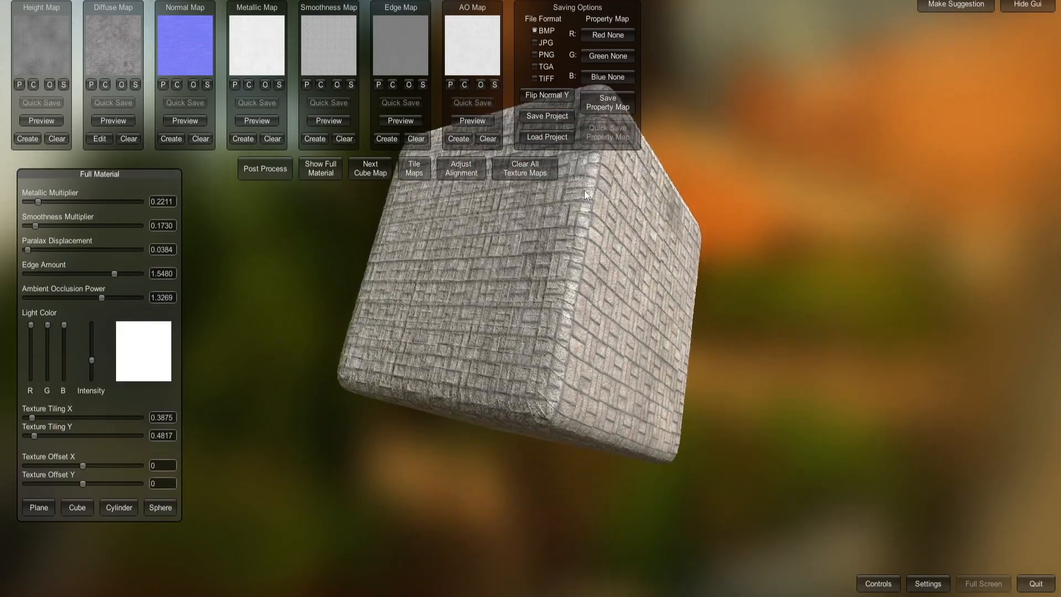
pyautogui.moveTo(636, 278); pyautogui.dragTo(641, 118)
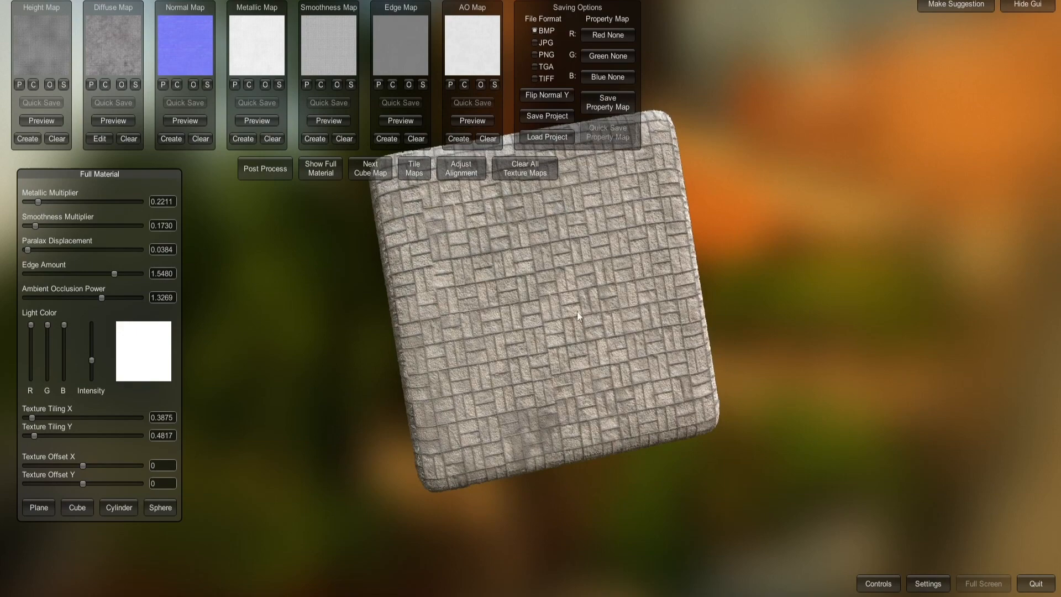
pyautogui.moveTo(596, 325); pyautogui.dragTo(449, 343, button='right')
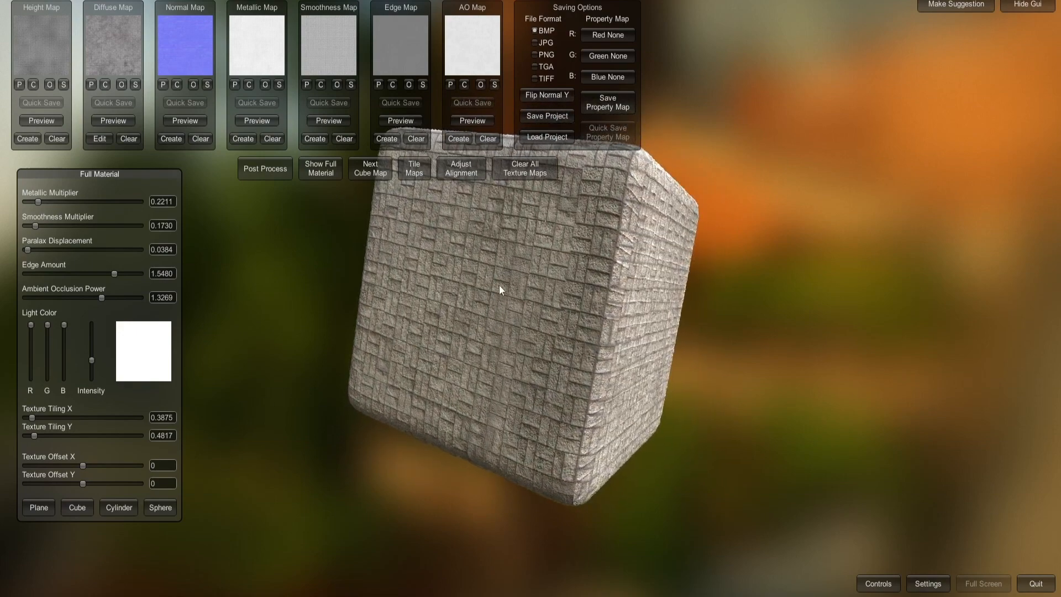
pyautogui.moveTo(498, 284); pyautogui.dragTo(605, 336, button='right')
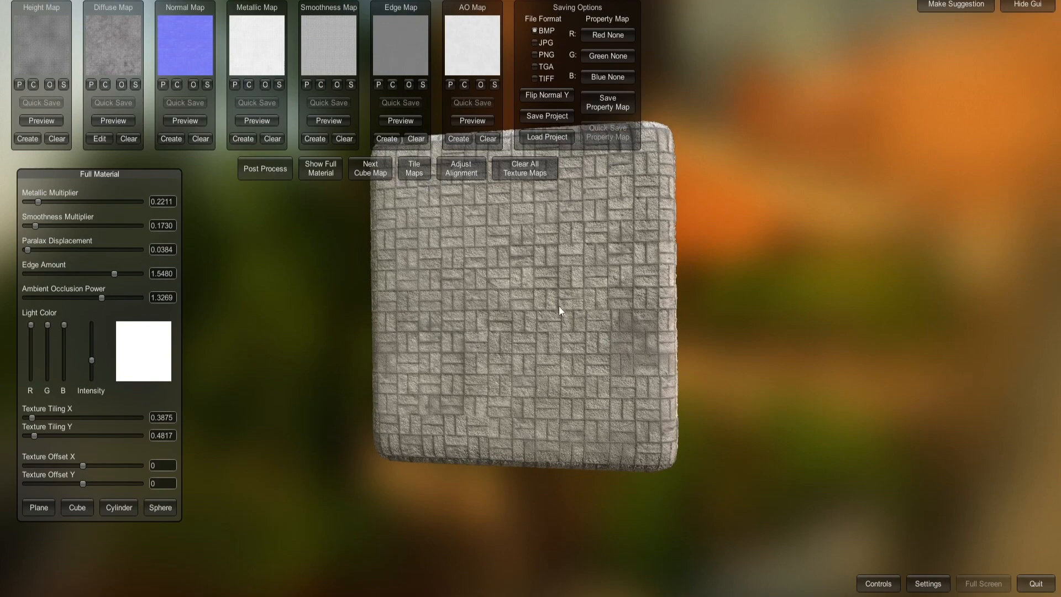
pyautogui.moveTo(556, 306); pyautogui.dragTo(335, 350, button='right')
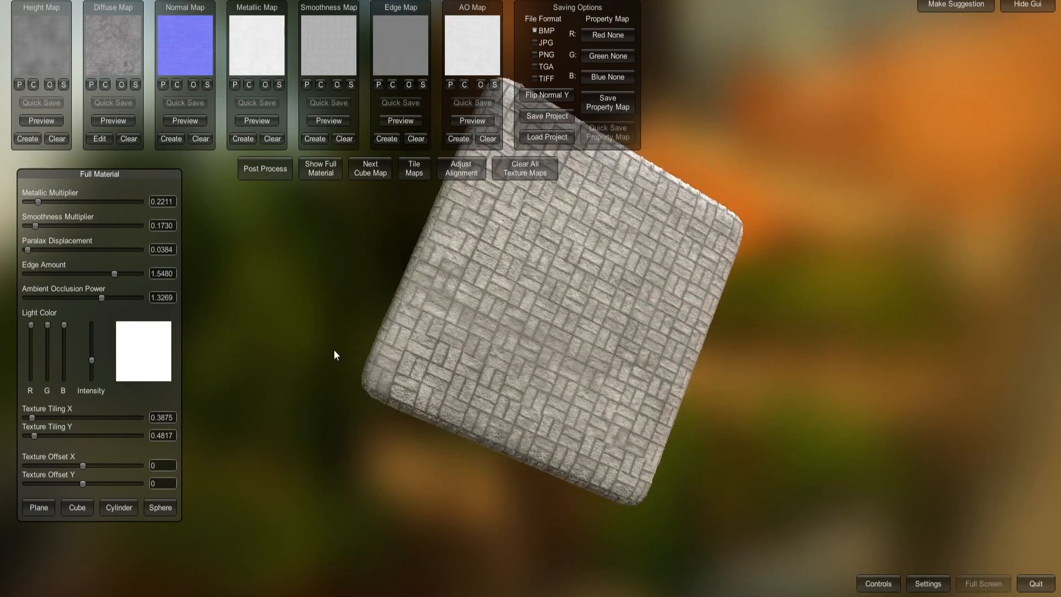